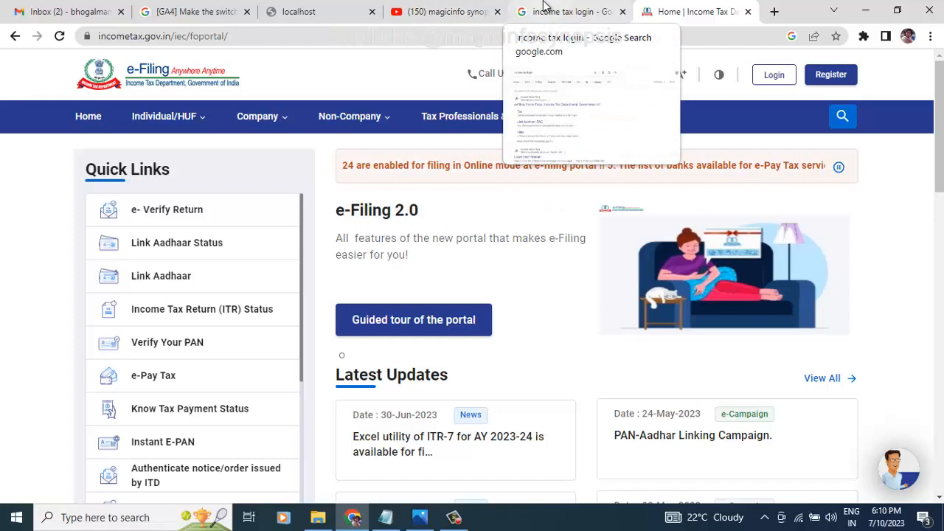
# Step: Highlight the phrase 'income tax login' in the Google results, then return to the e-Filing home page
pyautogui.click(544, 6)
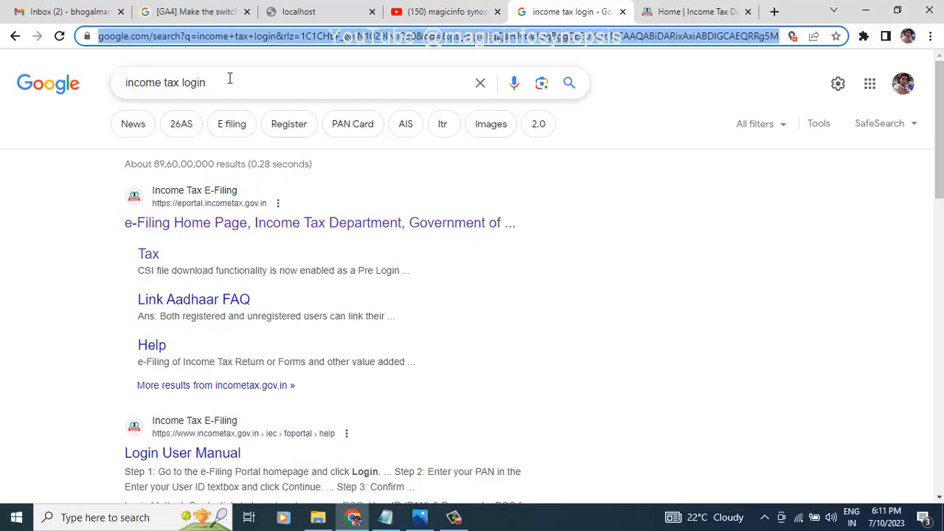
pyautogui.moveTo(230, 78); pyautogui.dragTo(112, 84)
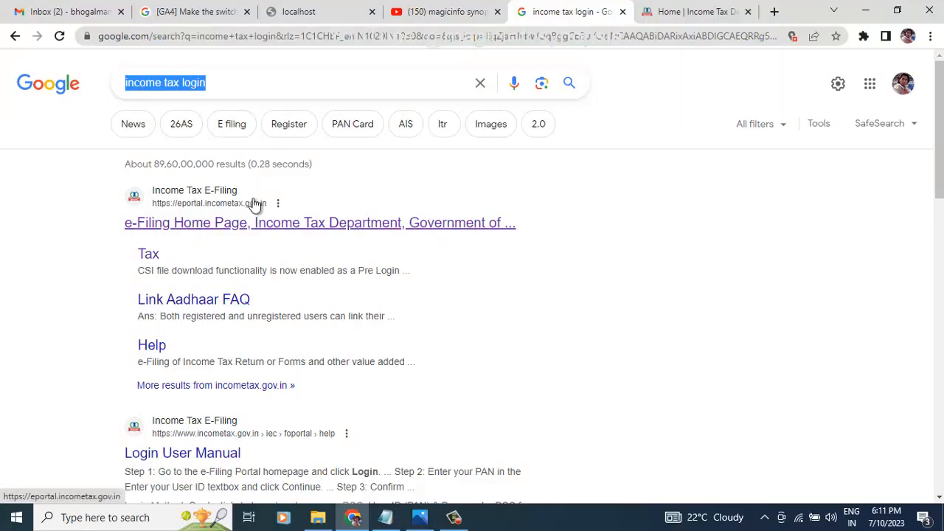
pyautogui.click(667, 9)
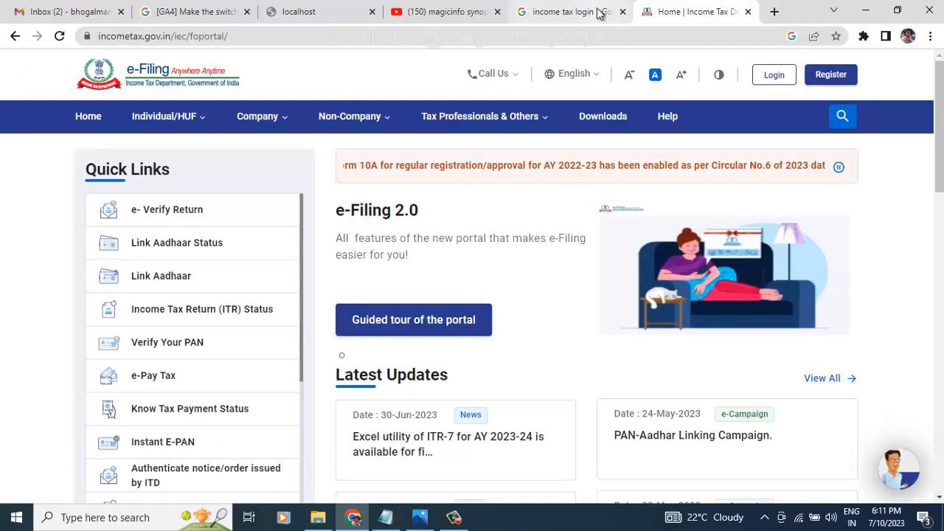
# Step: Look over the portal home page and go to the Login page
pyautogui.scroll(-3, 515, 338)
pyautogui.scroll(3, 515, 338)
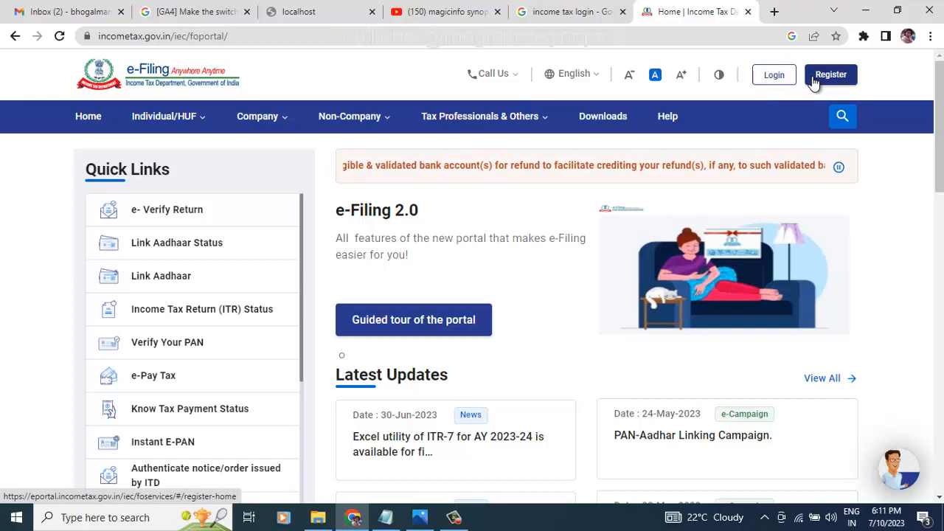
pyautogui.moveTo(942, 112); pyautogui.dragTo(941, 87)
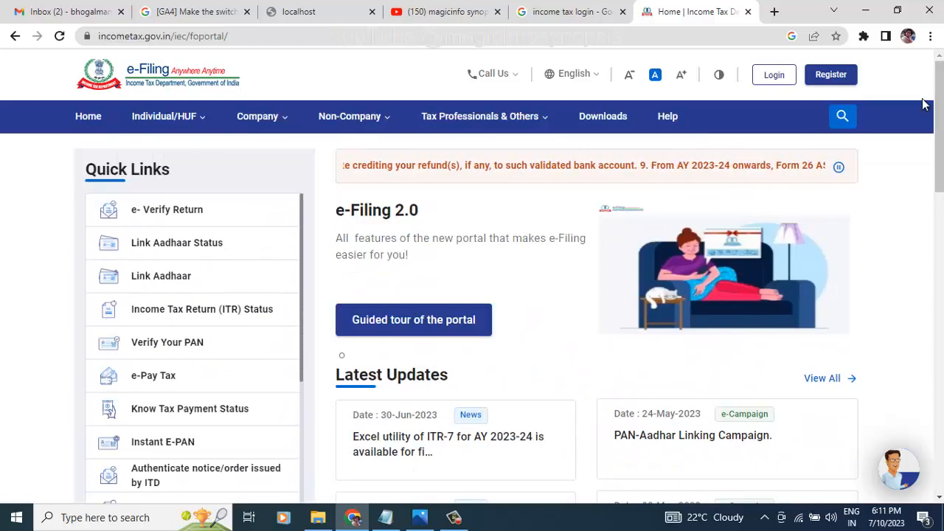
pyautogui.click(764, 79)
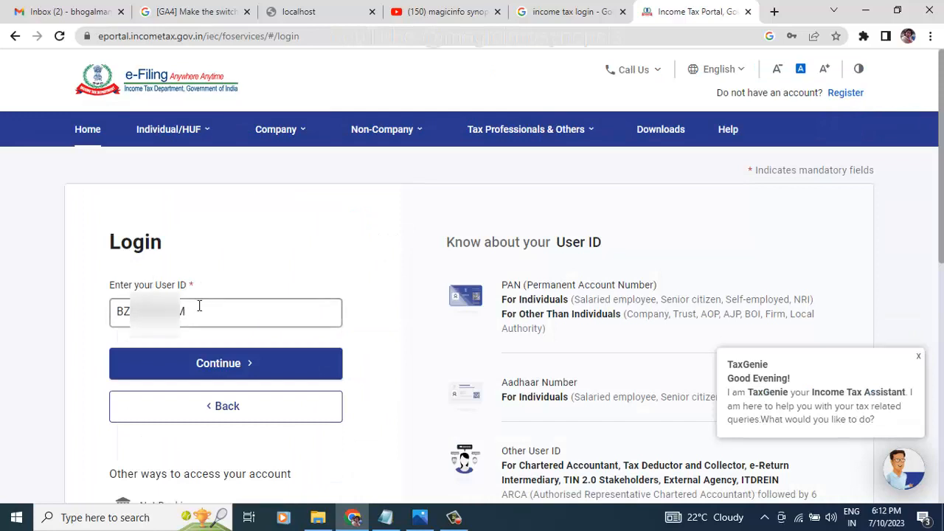
# Step: Sign in with the PAN and account password, confirming the secure access message along the way
pyautogui.click(213, 375)
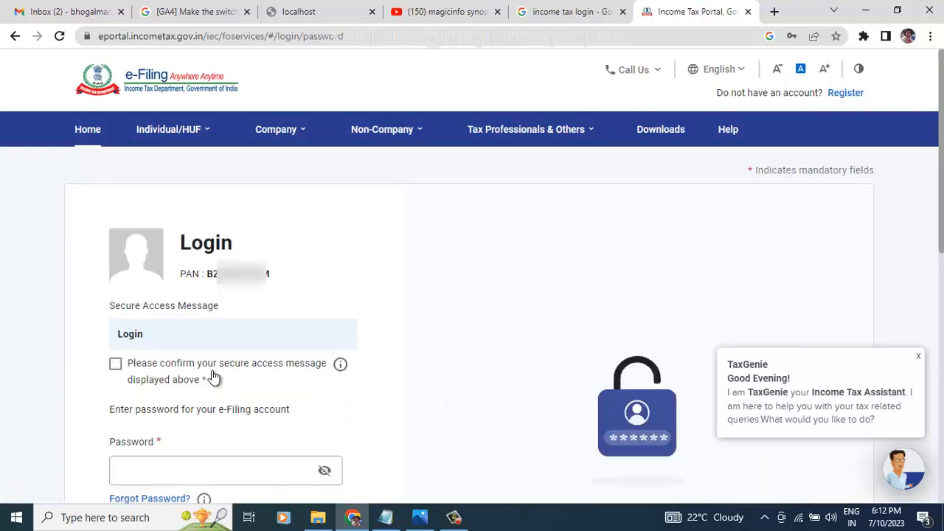
pyautogui.click(115, 366)
pyautogui.click(230, 474)
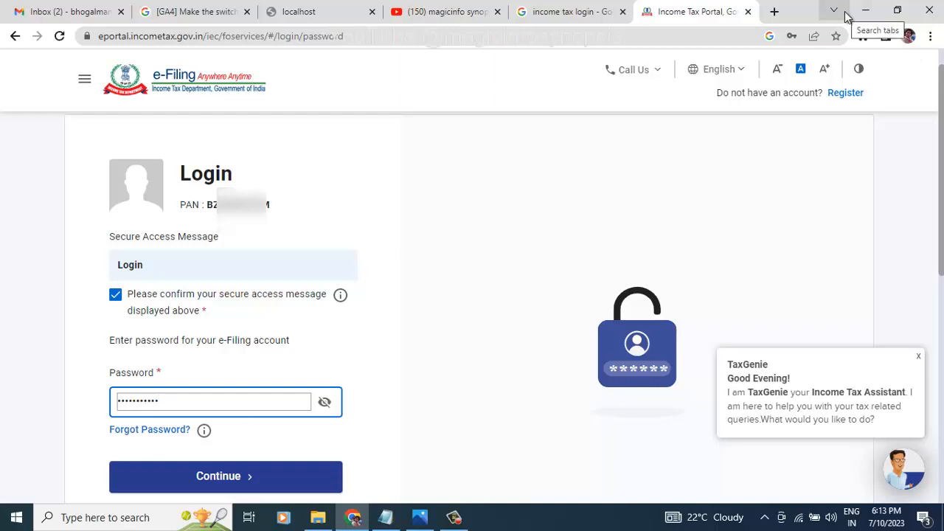
pyautogui.click(214, 478)
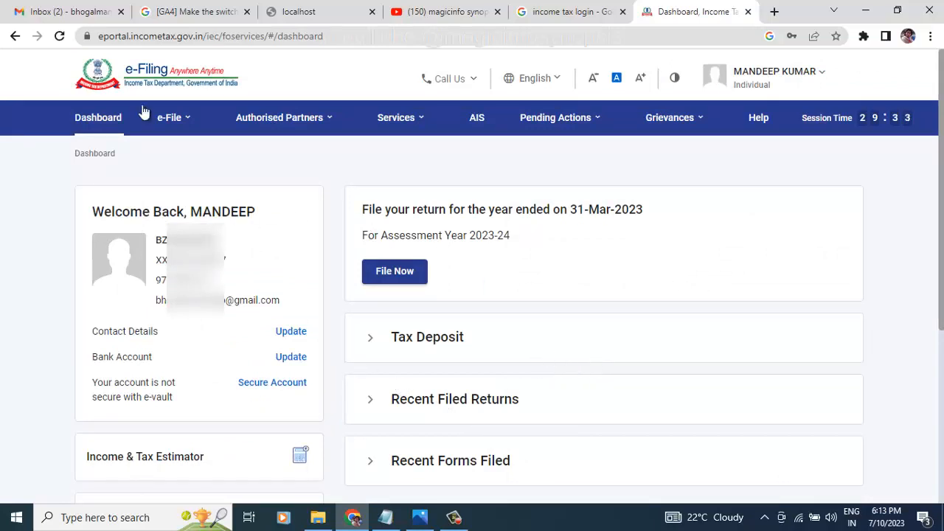
# Step: Check the account menu without choosing anything, then open the ITR 2023 with 10E folder in File Explorer
pyautogui.moveTo(91, 212); pyautogui.dragTo(170, 212)
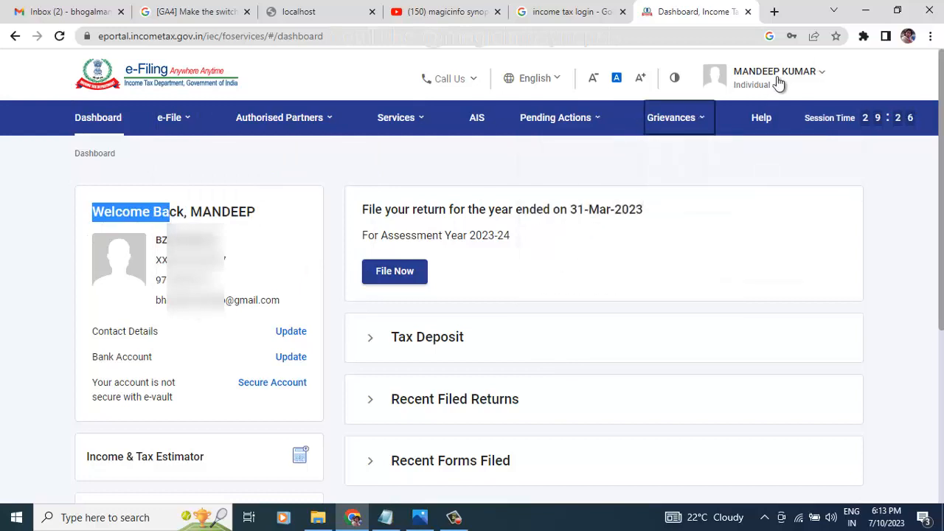
pyautogui.click(822, 78)
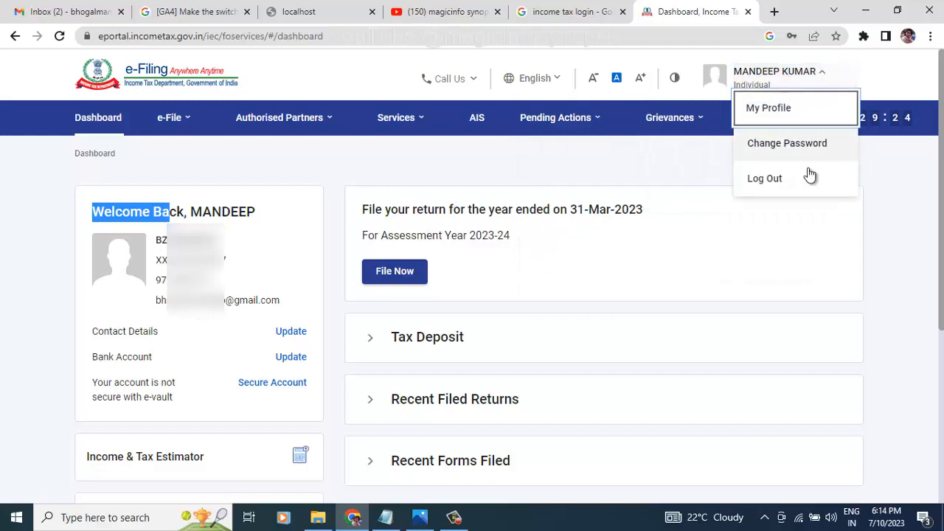
pyautogui.click(908, 173)
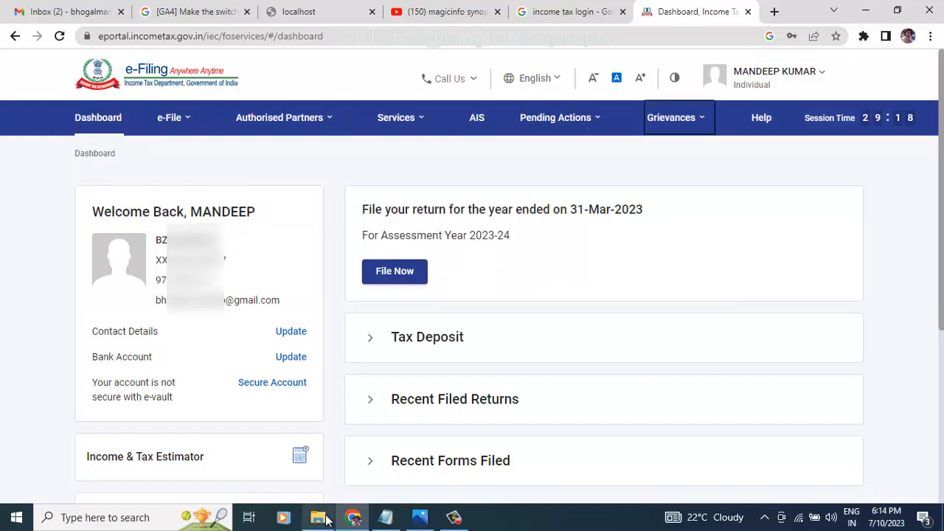
pyautogui.moveTo(322, 520)
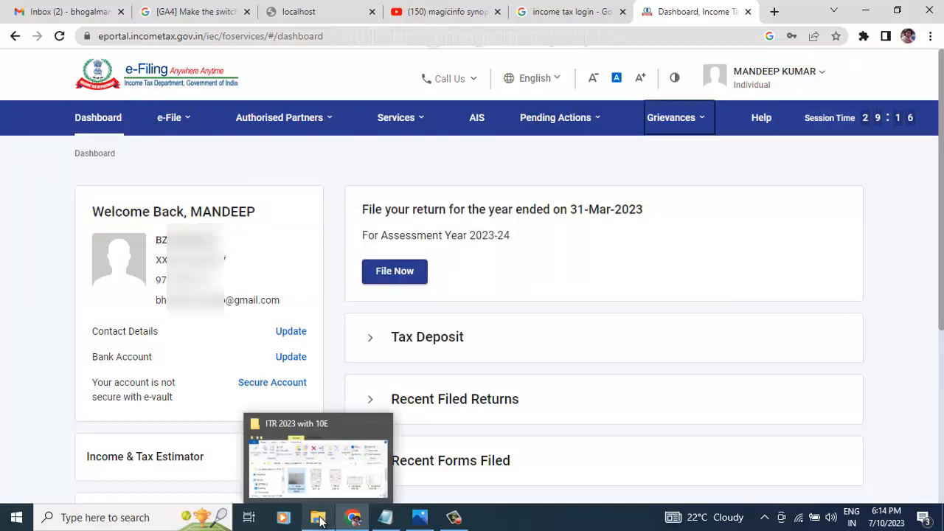
pyautogui.click(320, 521)
# Step: Shift the Explorer window right and open the '1 - Arrear Breakup Yearwise Details' image
pyautogui.moveTo(405, 74); pyautogui.dragTo(521, 69)
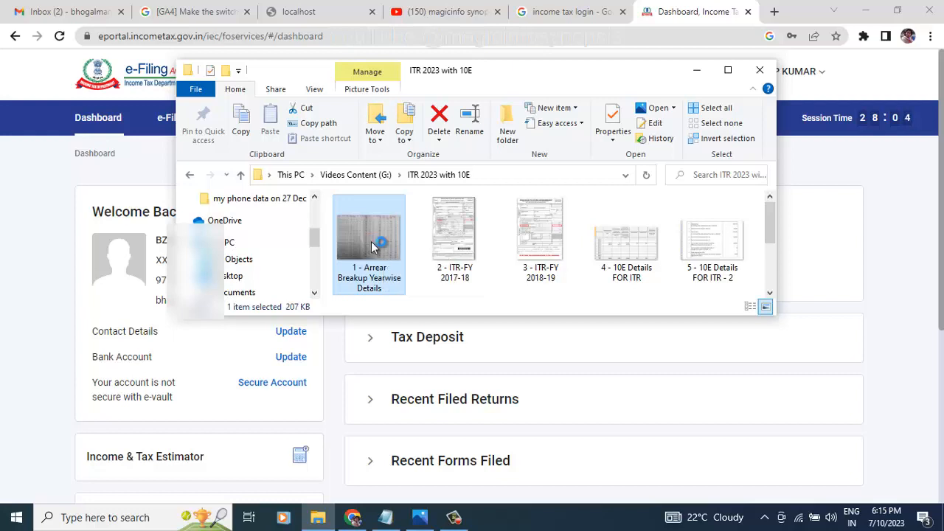
pyautogui.doubleClick(373, 247)
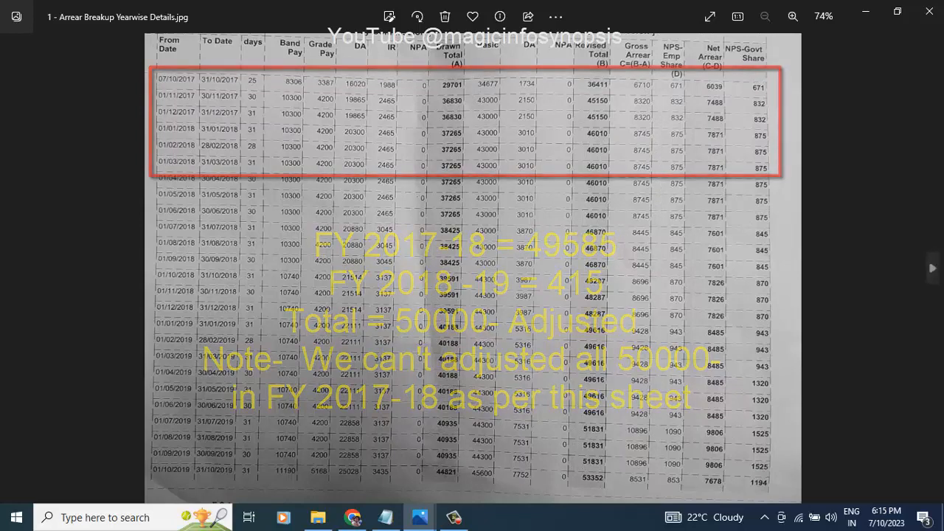
# Step: Advance to 2 - ITR-FY 2017-18.jpg, the ITR-V for assessment year 2018-19
pyautogui.click(933, 270)
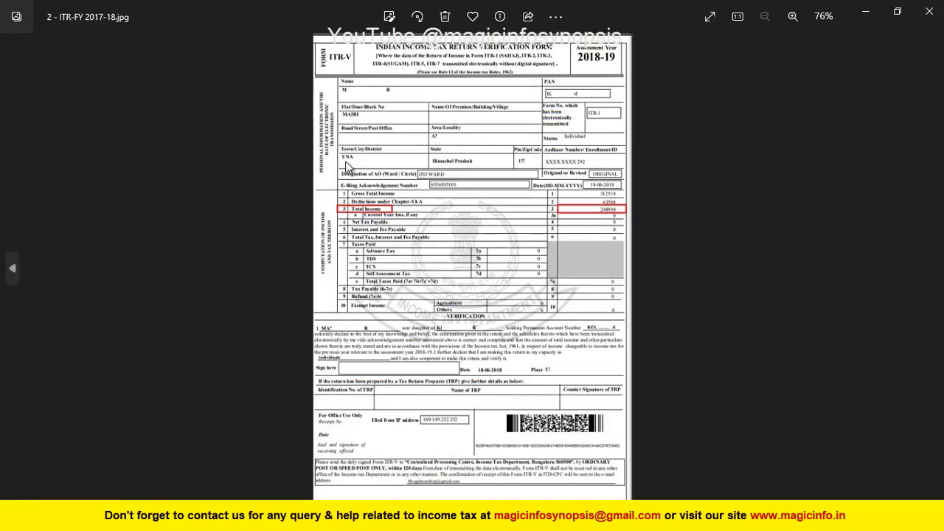
# Step: Zoom into the 2017-18 ITR-V to confirm Total Income 248930, then advance to 3 - ITR-FY 2018-19.jpg
pyautogui.scroll(5, 347, 168)
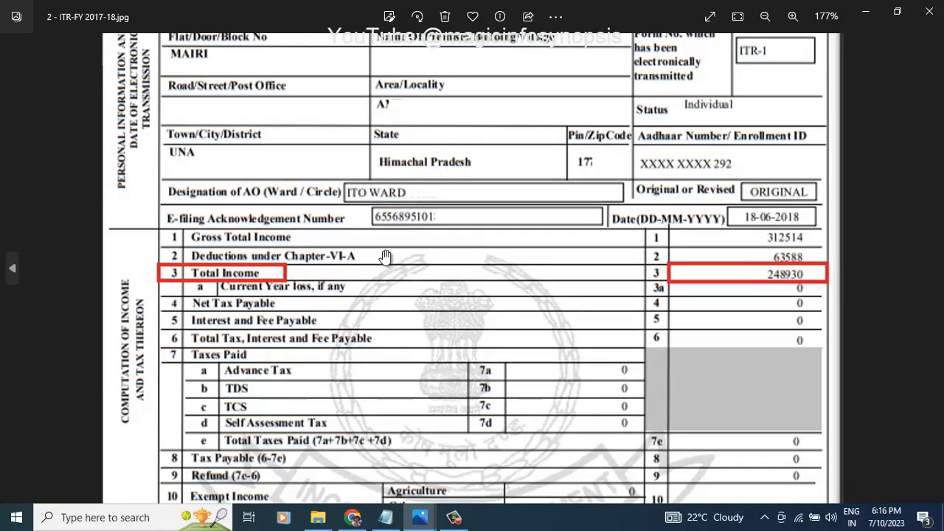
pyautogui.scroll(2, 529, 289)
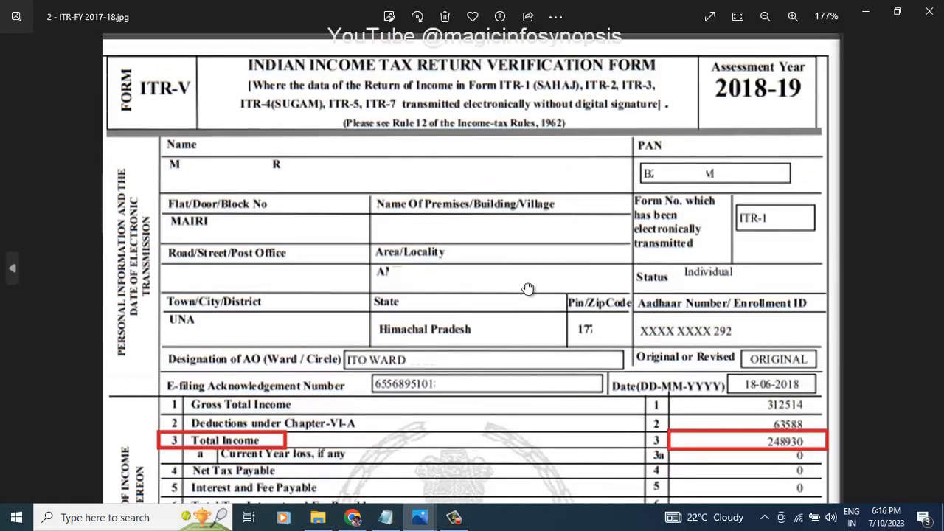
pyautogui.scroll(-3, 524, 358)
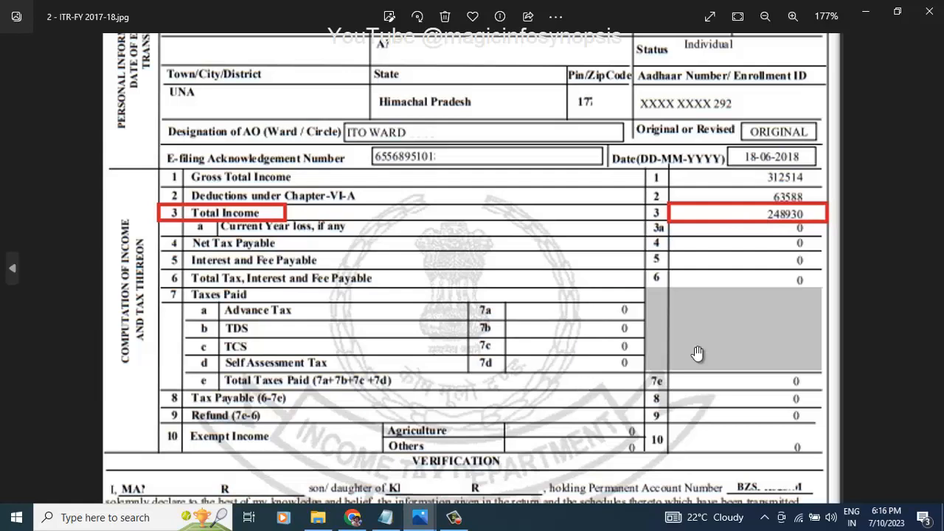
pyautogui.click(933, 268)
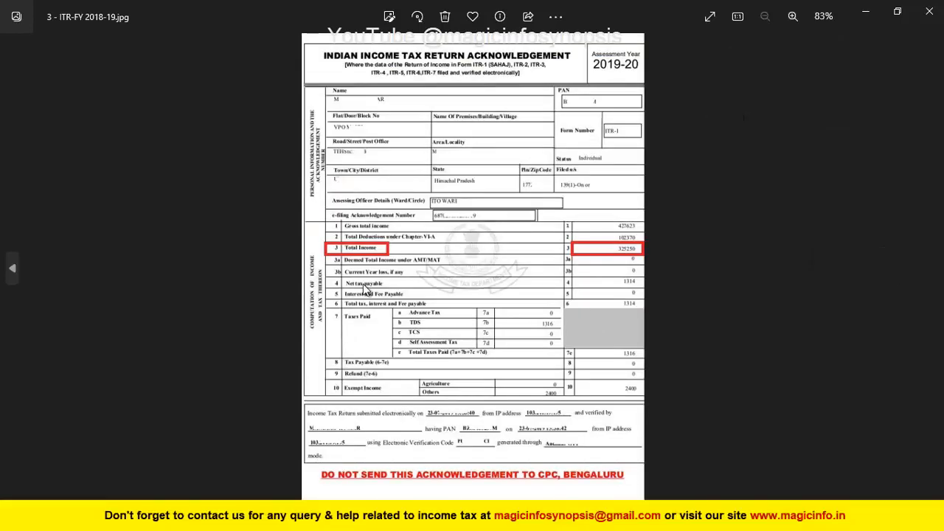
# Step: Zoom and pan the 2018-19 acknowledgement to confirm Total Income 325250, then advance to 4 - 10E Details FOR ITR.jpg
pyautogui.scroll(5, 365, 290)
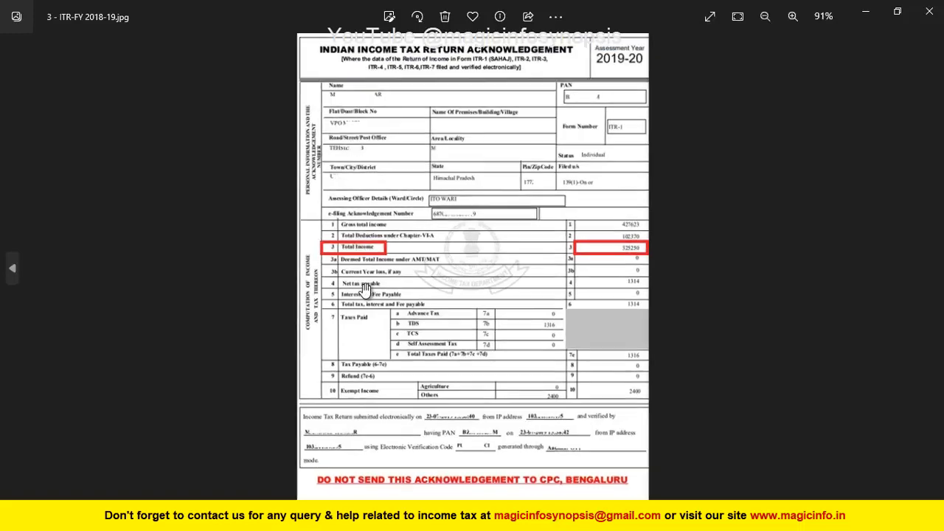
pyautogui.moveTo(417, 187); pyautogui.dragTo(417, 315)
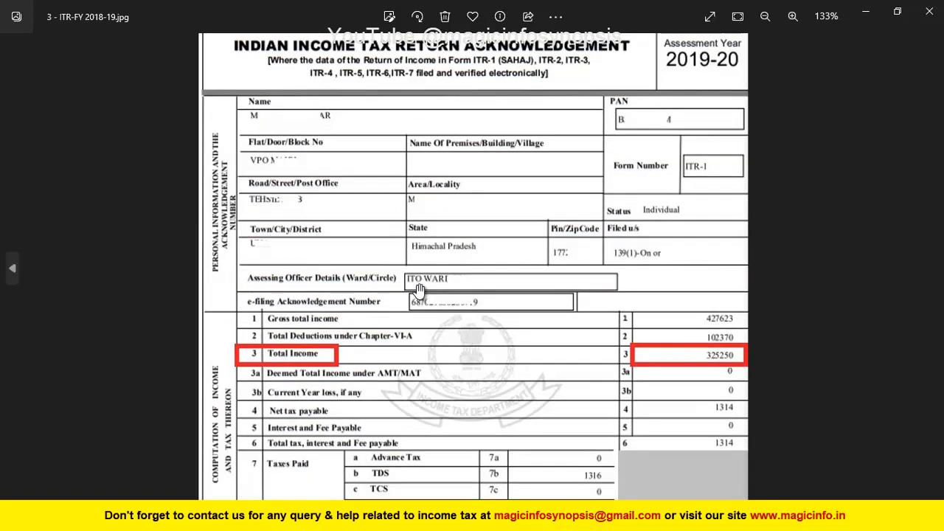
pyautogui.scroll(1, 431, 326)
pyautogui.moveTo(431, 325); pyautogui.dragTo(427, 196)
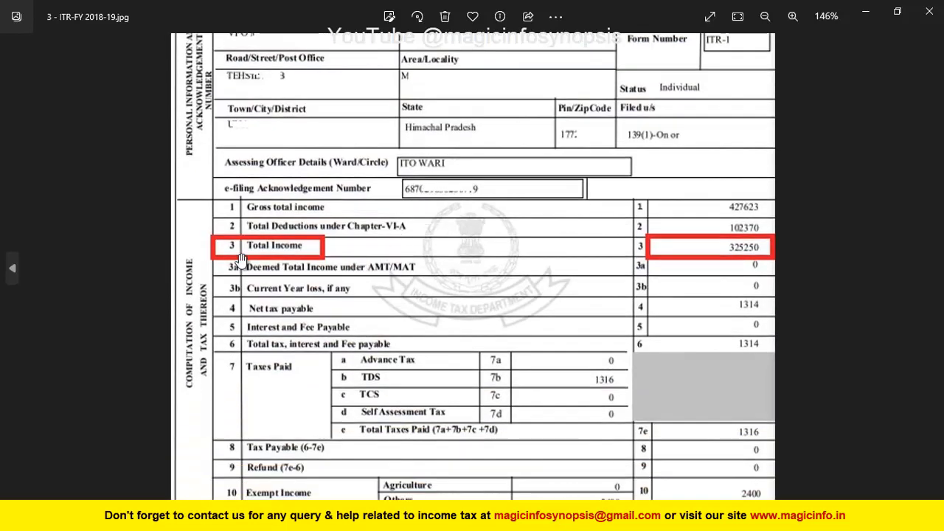
pyautogui.scroll(2, 374, 342)
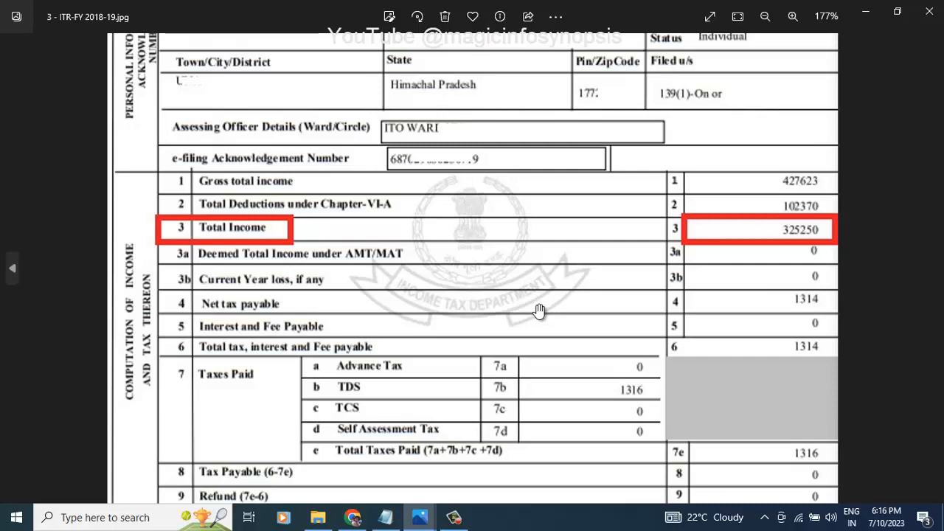
pyautogui.scroll(-5, 540, 310)
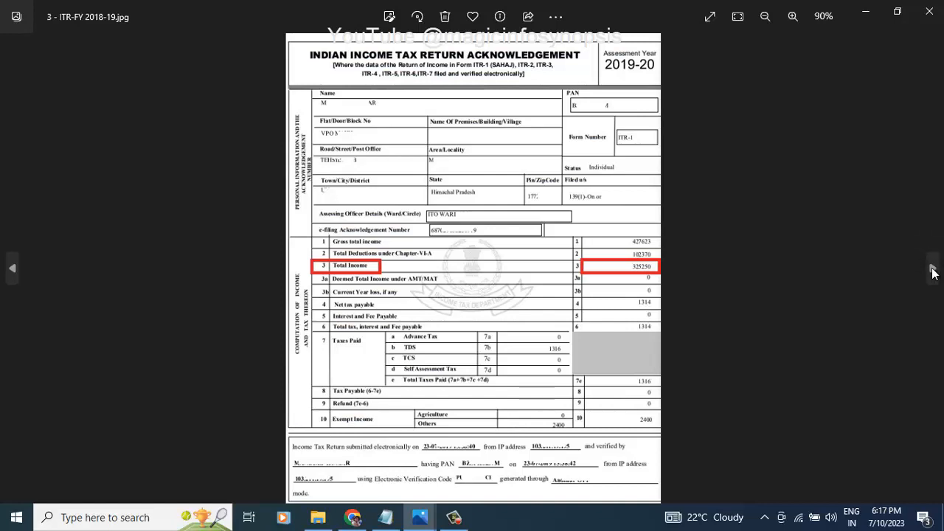
pyautogui.click(934, 269)
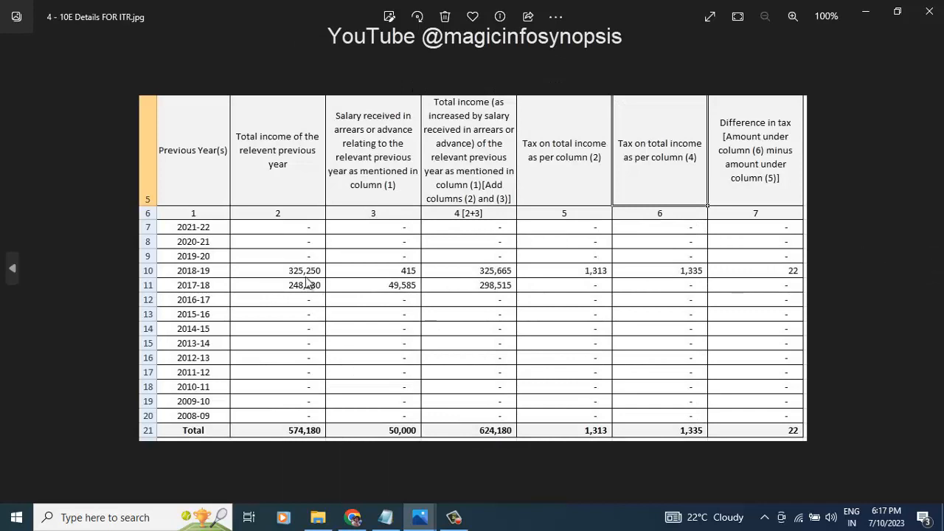
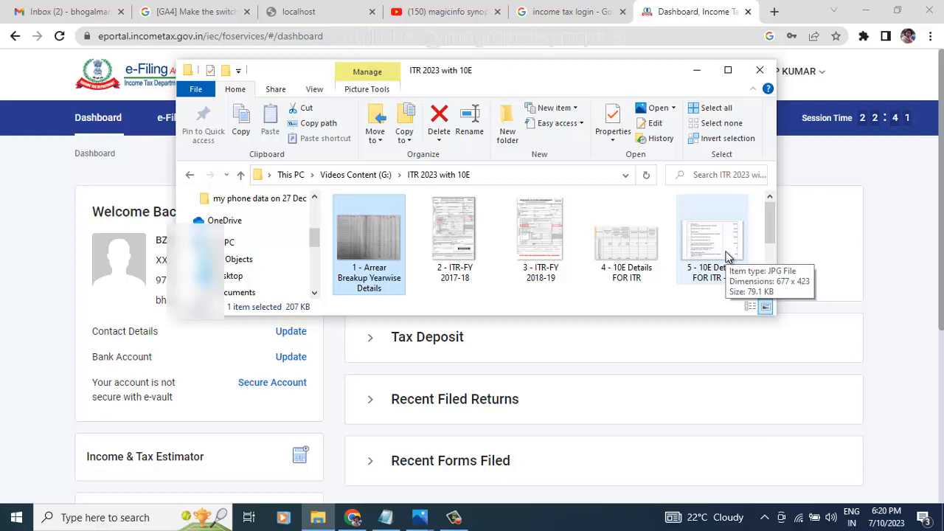
# Step: Minimise the ITR 2023 with 10E folder window to reveal the e-Filing dashboard
pyautogui.click(697, 71)
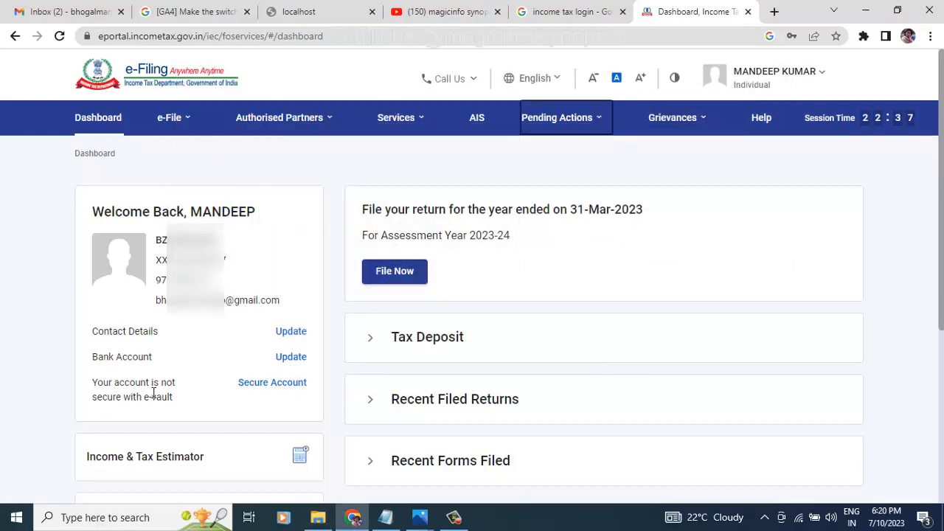
# Step: Go to e-File > Income Tax Forms > File Income Tax Forms and show the Persons without Business/Professional Income forms
pyautogui.scroll(-3, 301, 363)
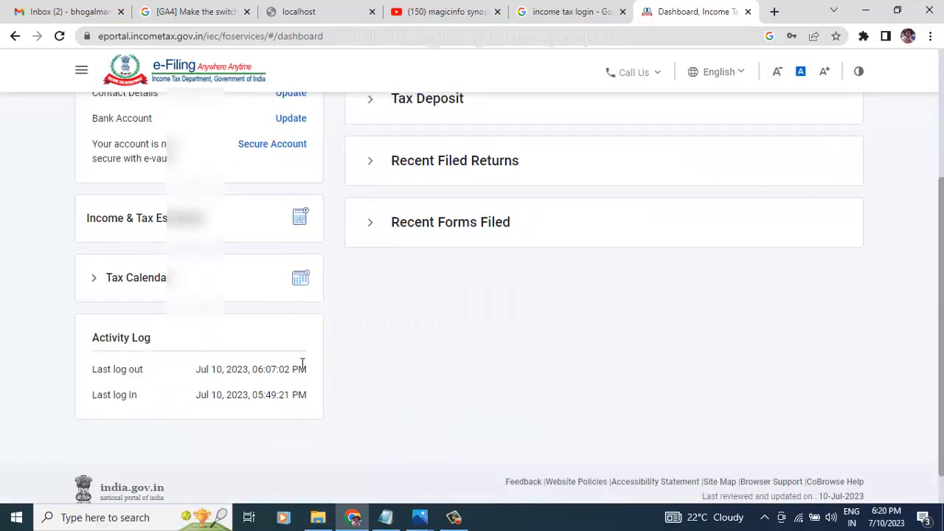
pyautogui.scroll(3, 301, 363)
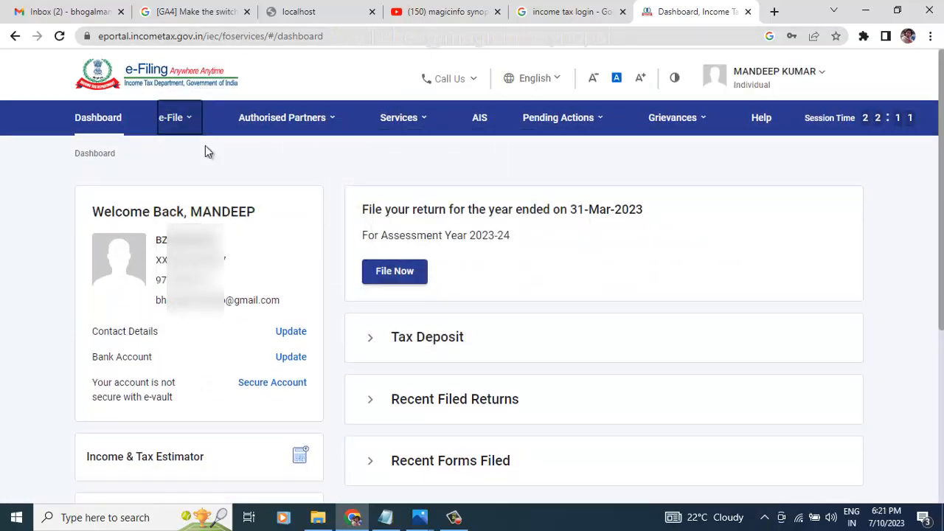
pyautogui.moveTo(190, 123)
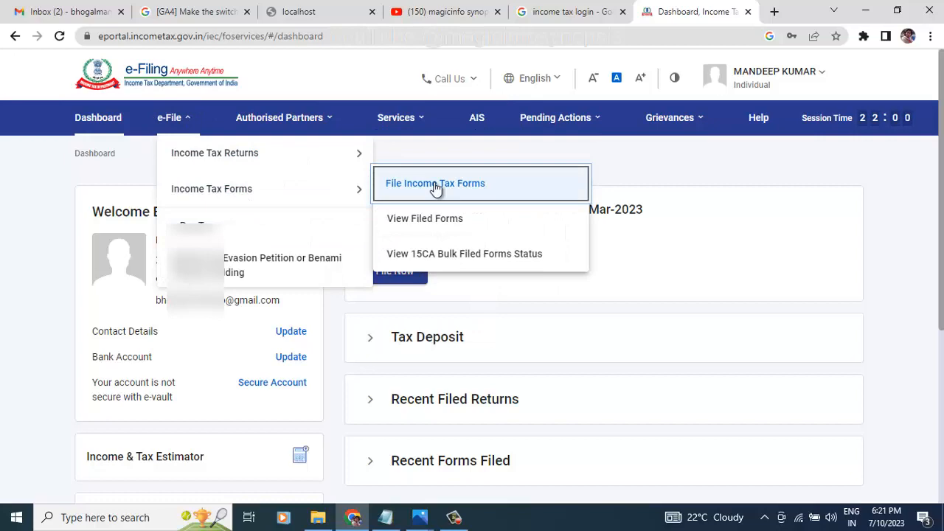
pyautogui.click(436, 186)
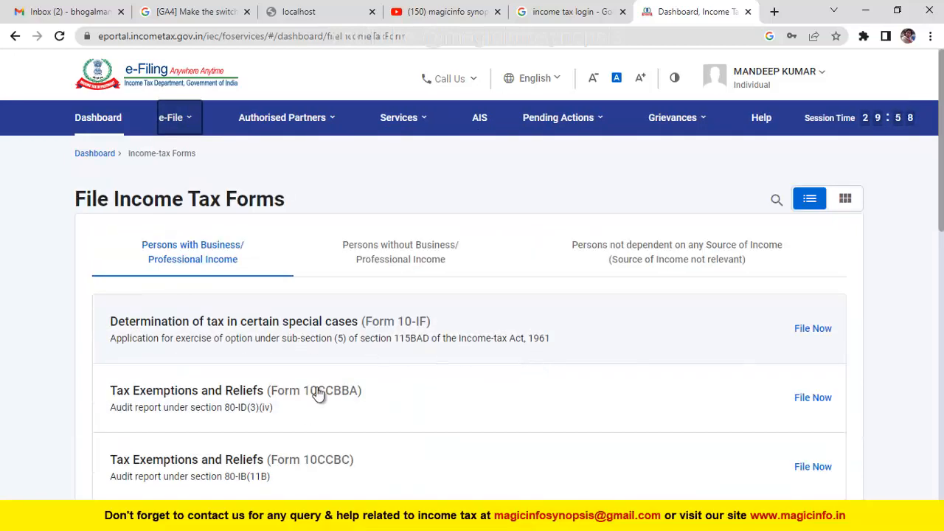
pyautogui.scroll(-2, 324, 399)
pyautogui.scroll(-2, 328, 401)
pyautogui.scroll(4, 327, 401)
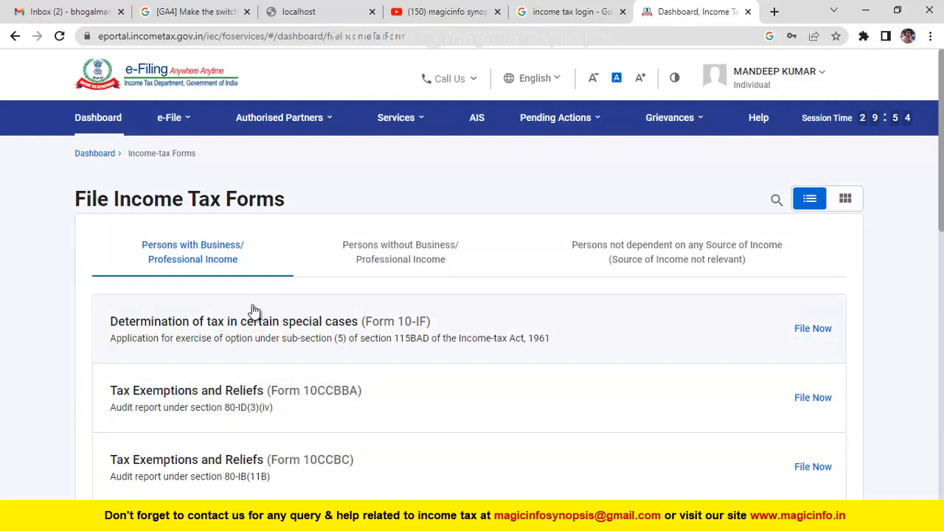
pyautogui.click(402, 260)
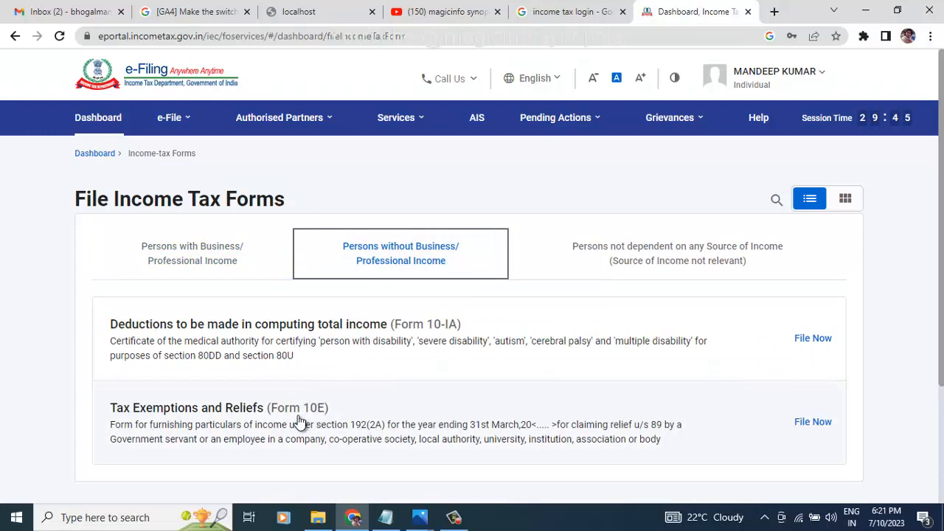
# Step: Start Form 10E for assessment year 2023-24 and get past the Let's Get Started screen
pyautogui.click(812, 425)
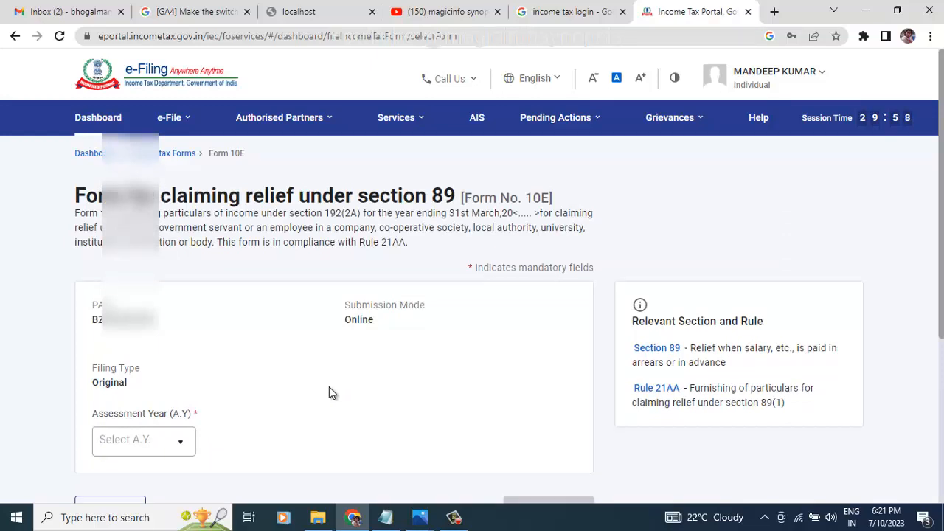
pyautogui.click(173, 447)
pyautogui.click(140, 284)
pyautogui.scroll(-3, 303, 402)
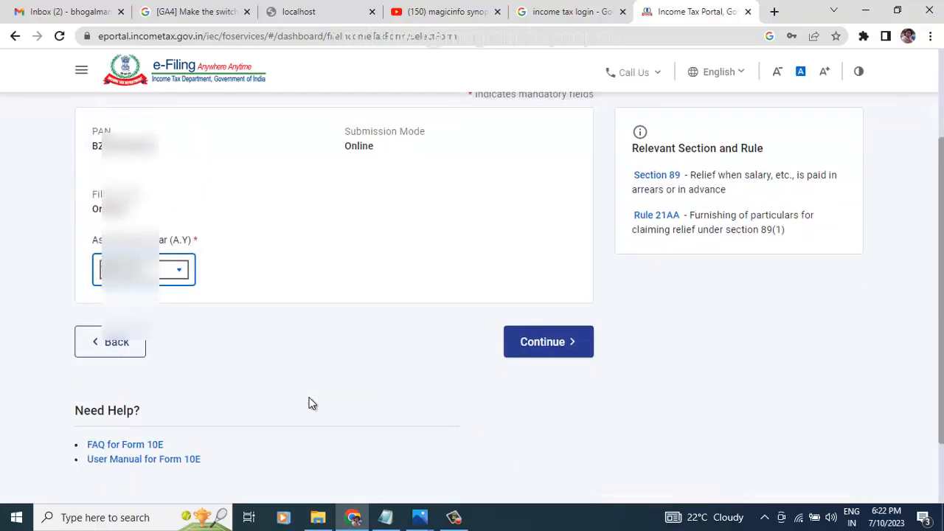
pyautogui.scroll(3, 411, 396)
pyautogui.scroll(-2, 488, 455)
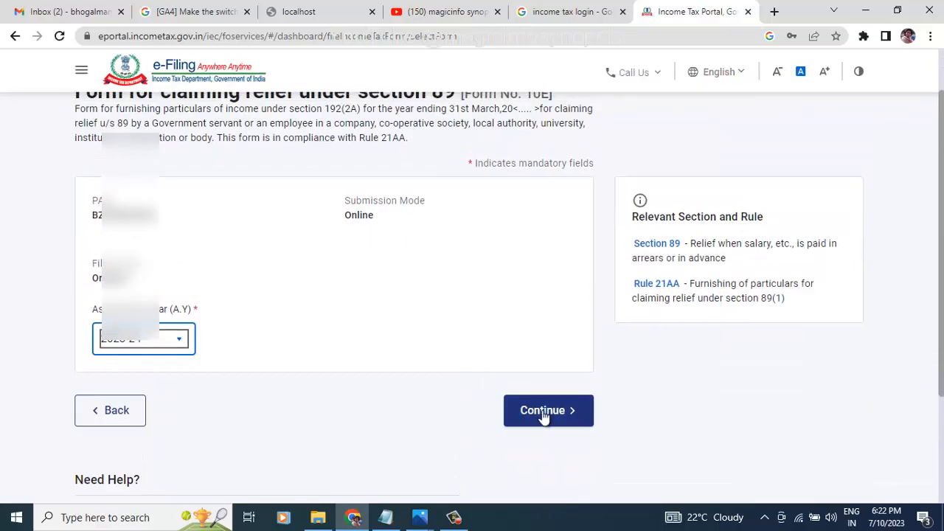
pyautogui.click(543, 415)
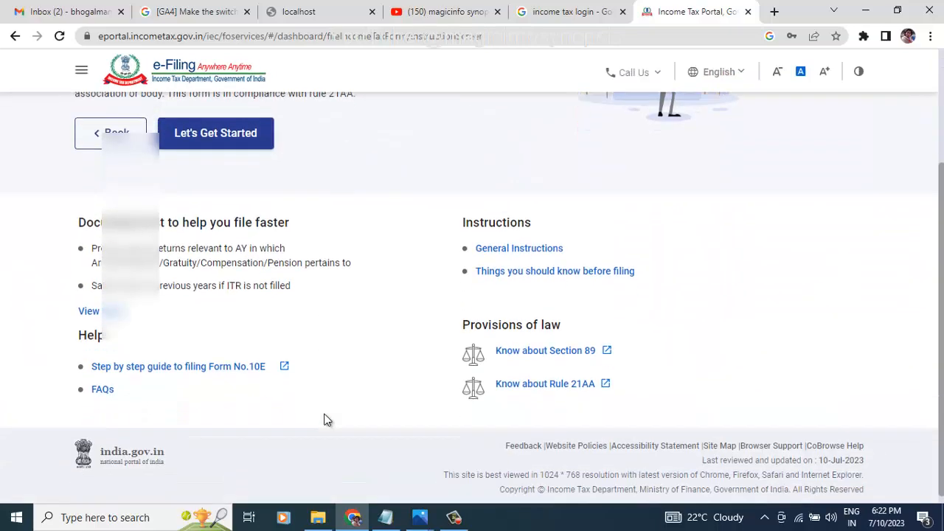
pyautogui.click(218, 343)
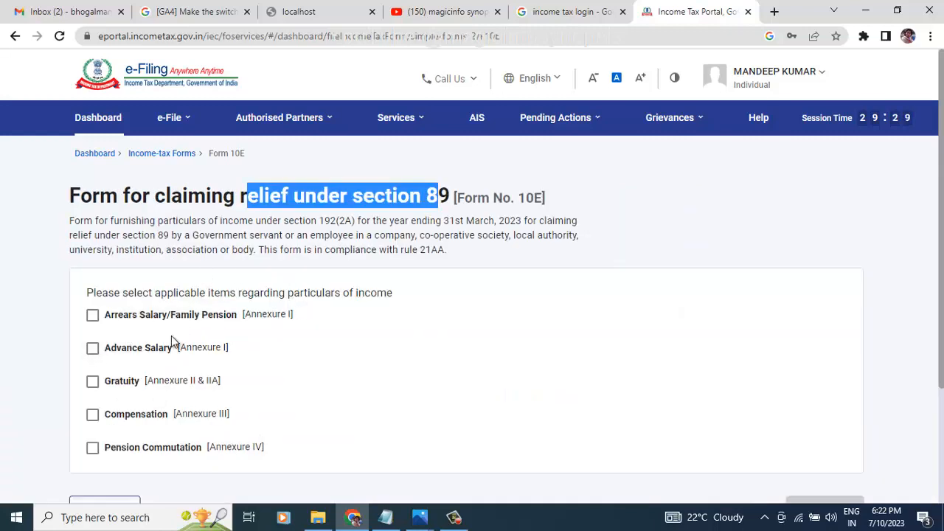
# Step: Select the Arrears Salary/Family Pension [Annexure I] relief and continue to the section list
pyautogui.click(92, 316)
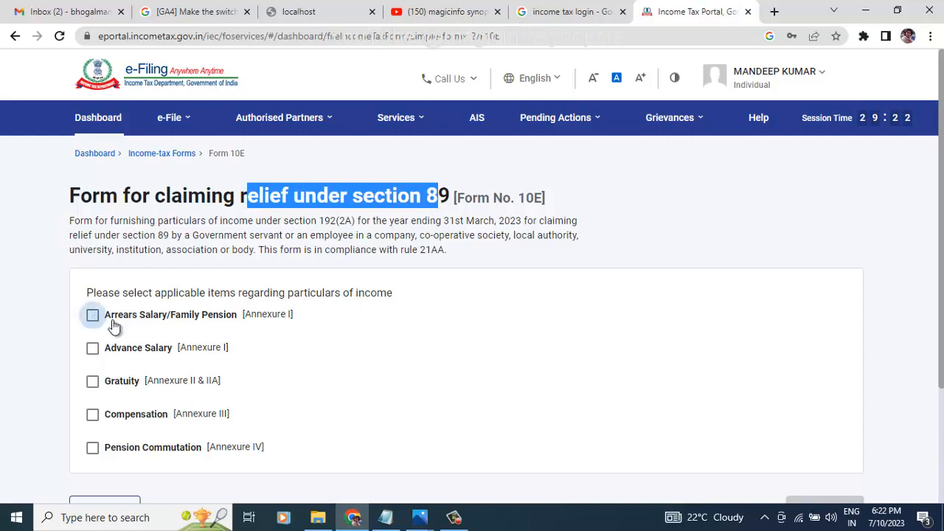
pyautogui.scroll(-3, 341, 391)
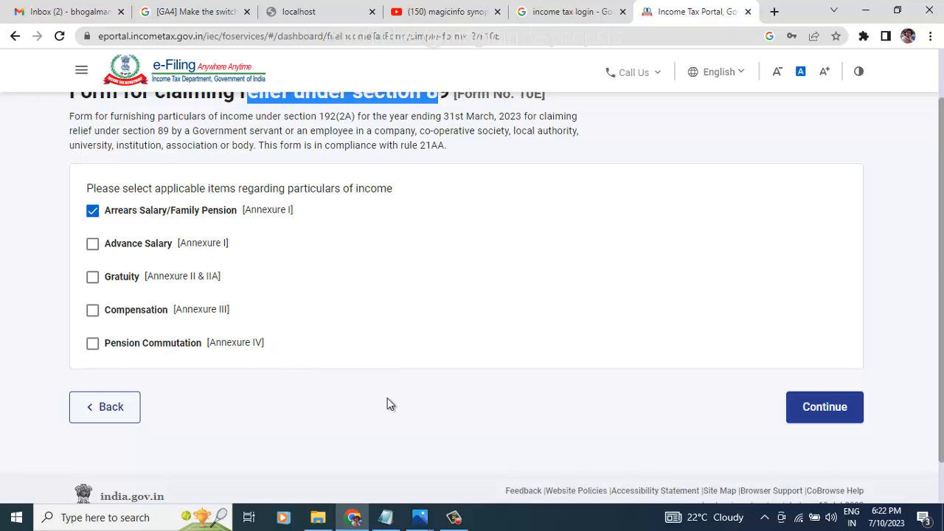
pyautogui.scroll(3, 388, 403)
pyautogui.scroll(-4, 840, 414)
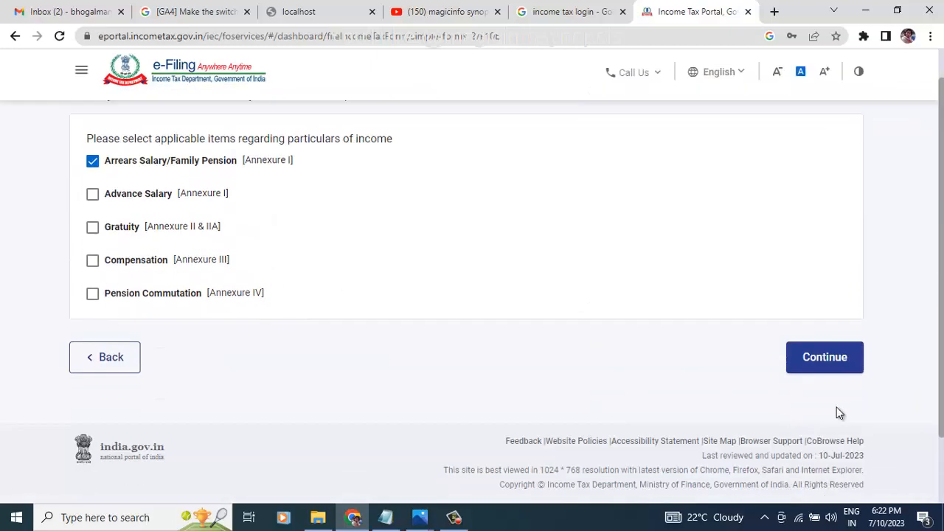
pyautogui.click(825, 358)
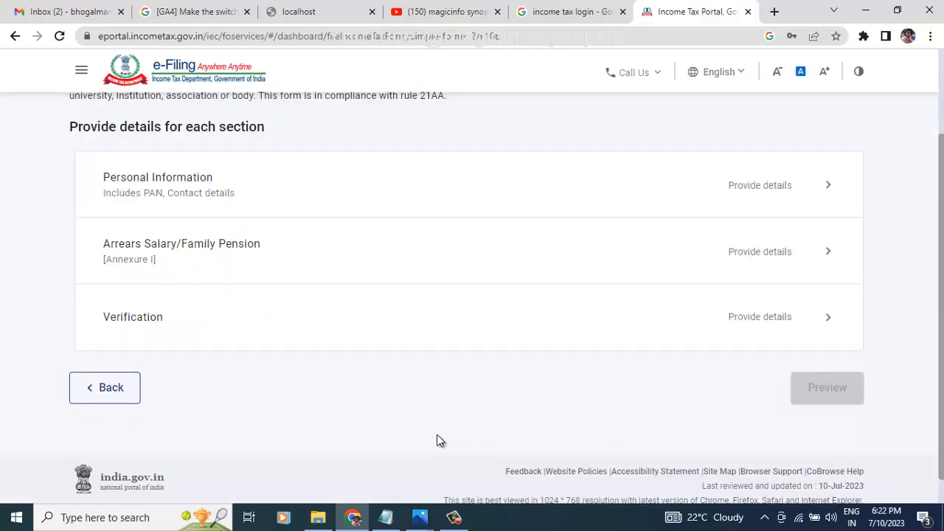
pyautogui.scroll(-1, 437, 441)
pyautogui.scroll(3, 435, 438)
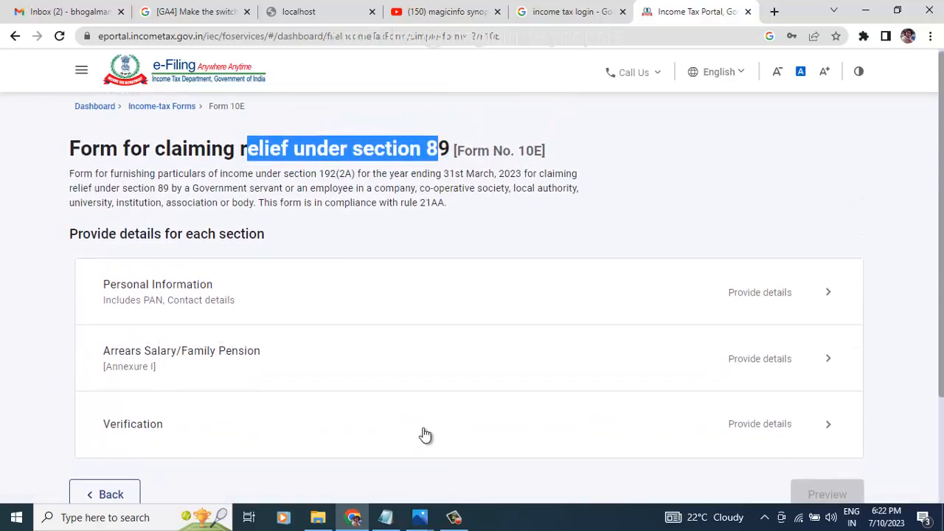
pyautogui.scroll(-1, 425, 436)
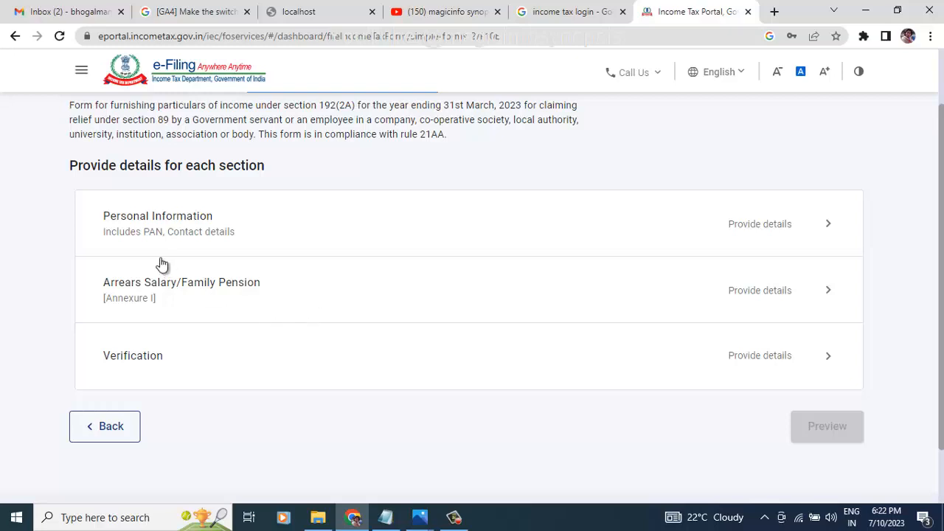
# Step: Open Personal Information, confirm the Resident profile details, and save the section
pyautogui.click(812, 224)
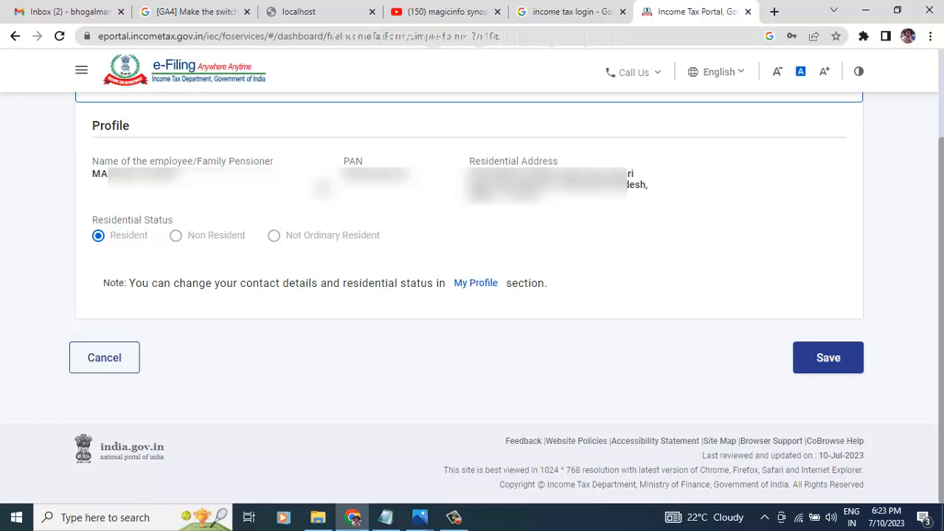
pyautogui.click(821, 359)
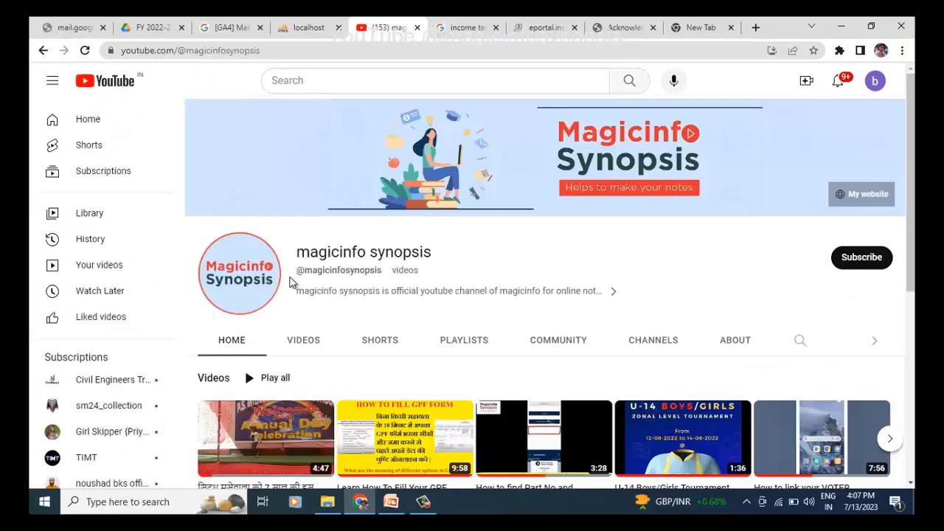
# Step: Subscribe to the magicinfo synopsis channel and set its notifications to All
pyautogui.moveTo(298, 252)
pyautogui.mouseDown()
pyautogui.moveTo(425, 253)
pyautogui.moveTo(444, 267)
pyautogui.mouseUp()
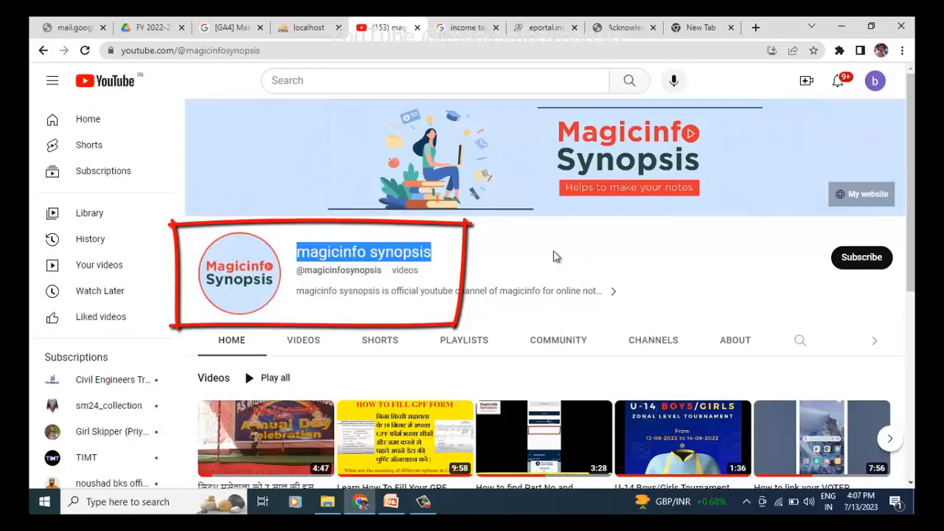
pyautogui.click(851, 264)
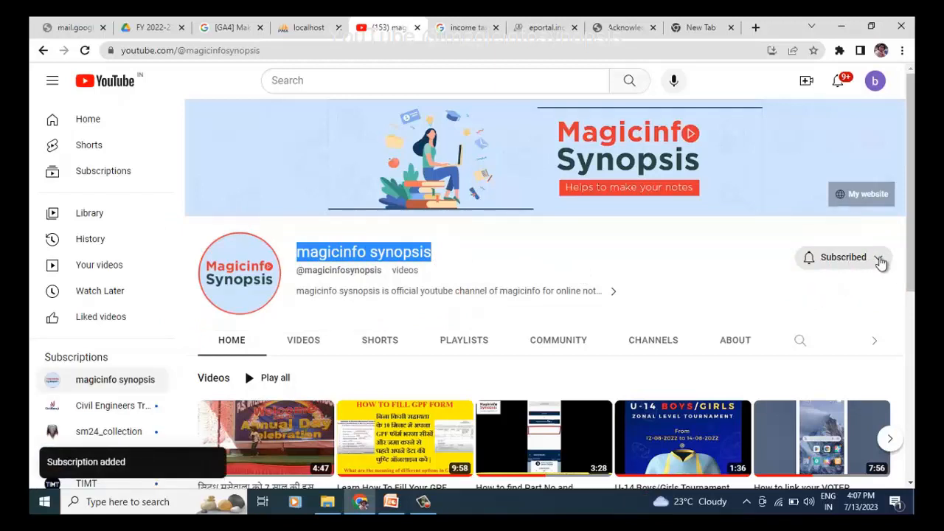
pyautogui.click(880, 262)
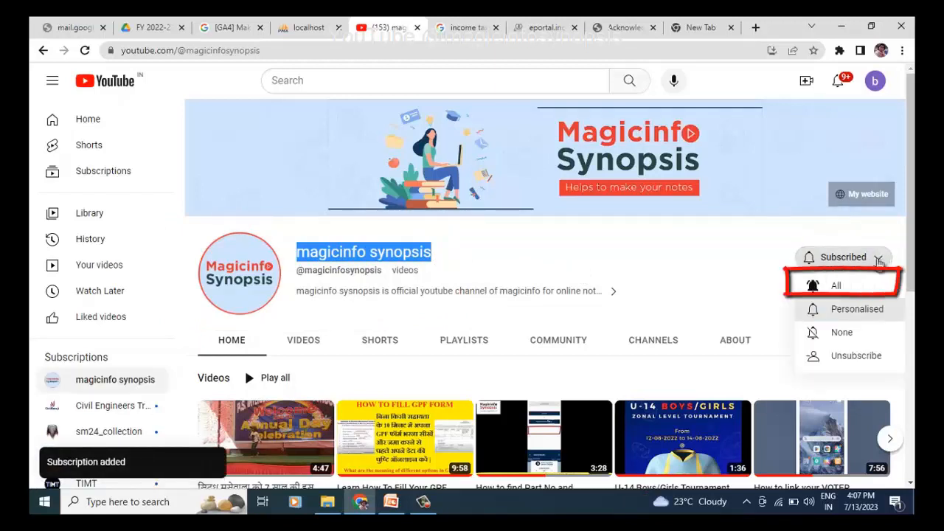
pyautogui.click(838, 294)
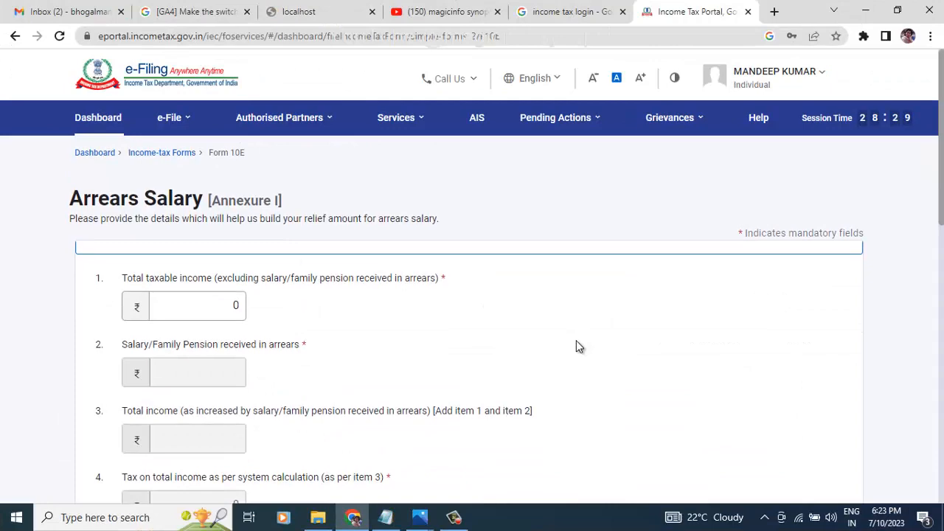
# Step: Review the Arrears Salary form, highlighting the total taxable income label
pyautogui.scroll(-2, 576, 345)
pyautogui.scroll(-8, 267, 354)
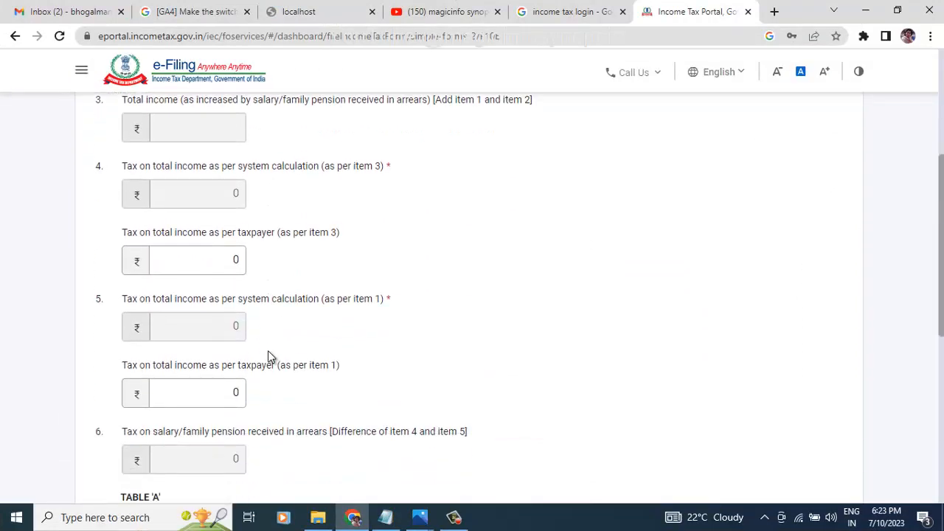
pyautogui.scroll(5, 268, 354)
pyautogui.scroll(5, 268, 351)
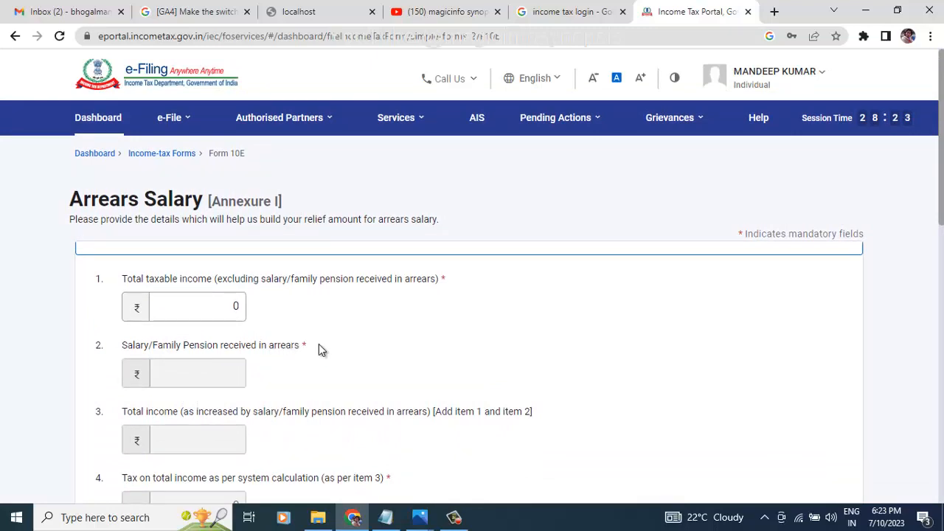
pyautogui.moveTo(133, 279); pyautogui.dragTo(405, 278)
pyautogui.click(265, 278)
pyautogui.click(405, 279)
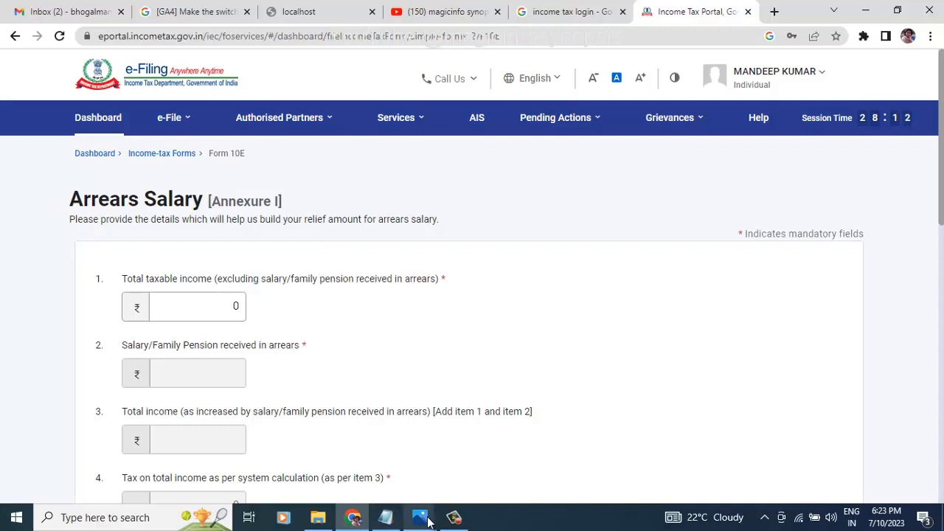
# Step: Place the 5 - 10E Details FOR ITR - 2.jpg reference image in a narrowed window on the right
pyautogui.moveTo(429, 520)
pyautogui.click(476, 440)
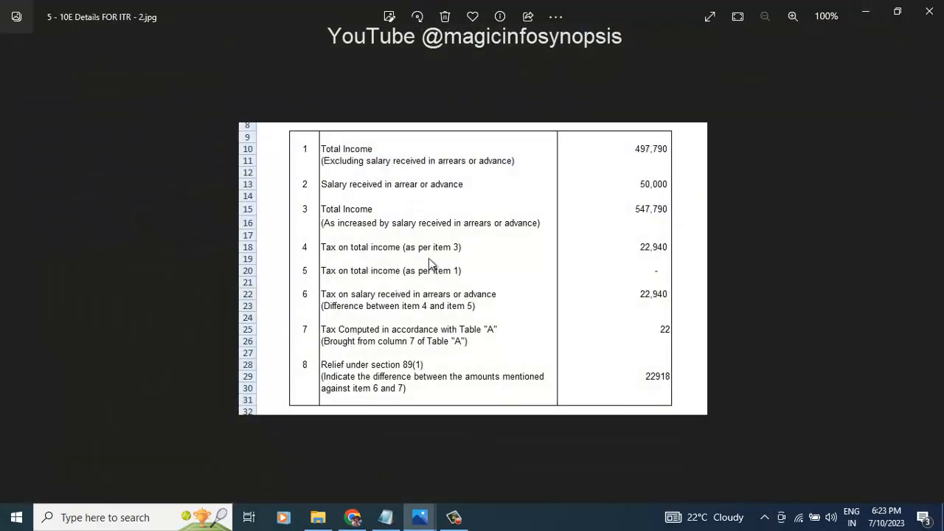
pyautogui.click(897, 11)
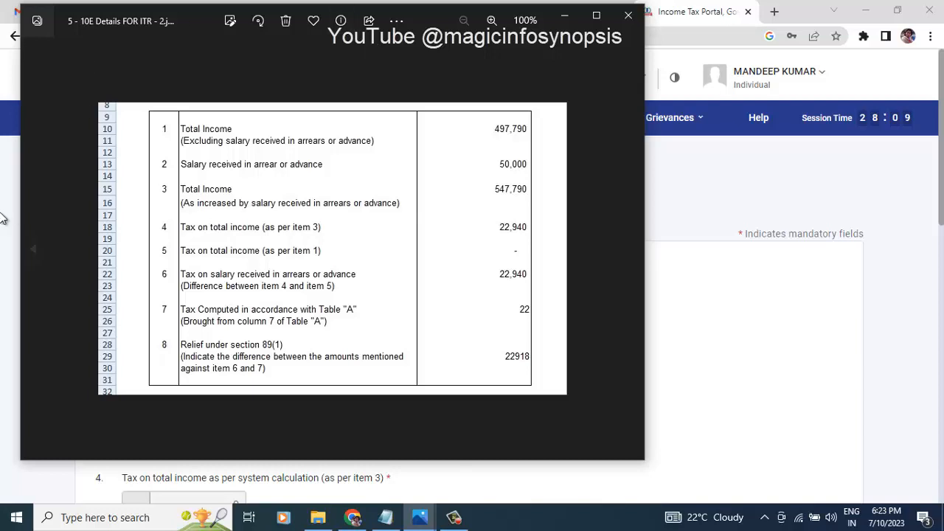
pyautogui.moveTo(24, 201); pyautogui.dragTo(138, 203)
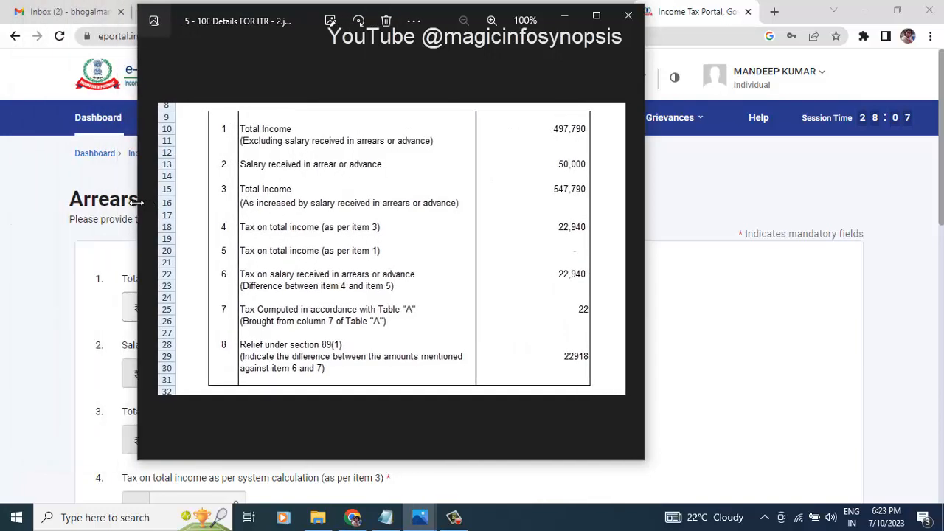
pyautogui.moveTo(457, 16); pyautogui.dragTo(738, 14)
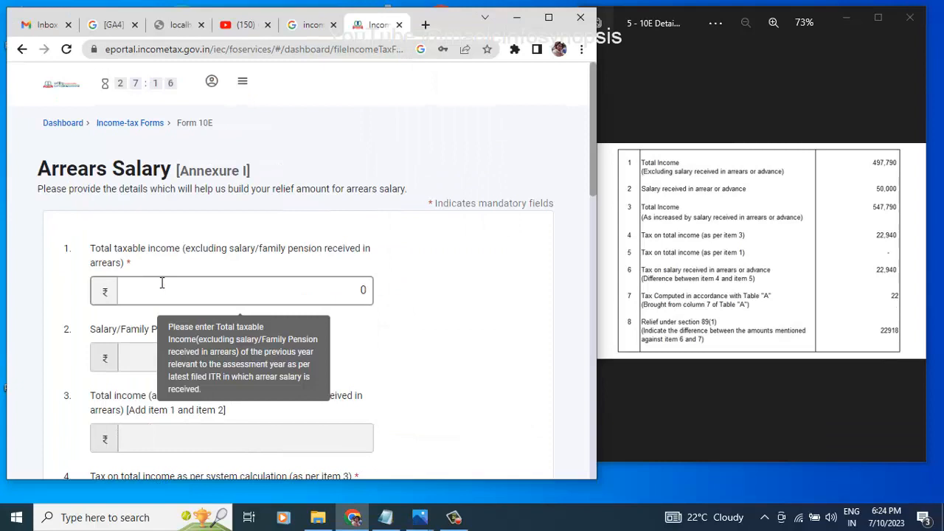
# Step: Enter total taxable income 497790 and item 3 taxpayer tax 5,47,790 in Annexure I
pyautogui.click(162, 286)
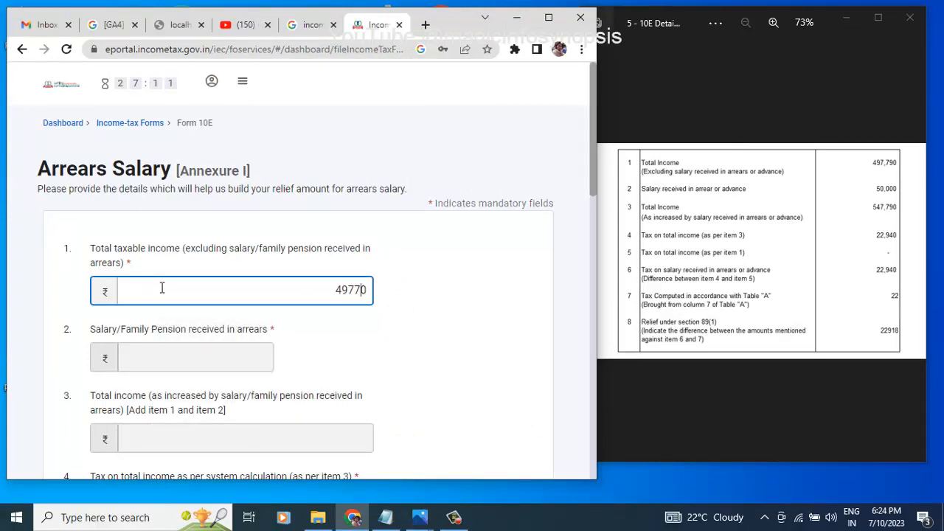
pyautogui.write('49779')
pyautogui.scroll(-4, 161, 288)
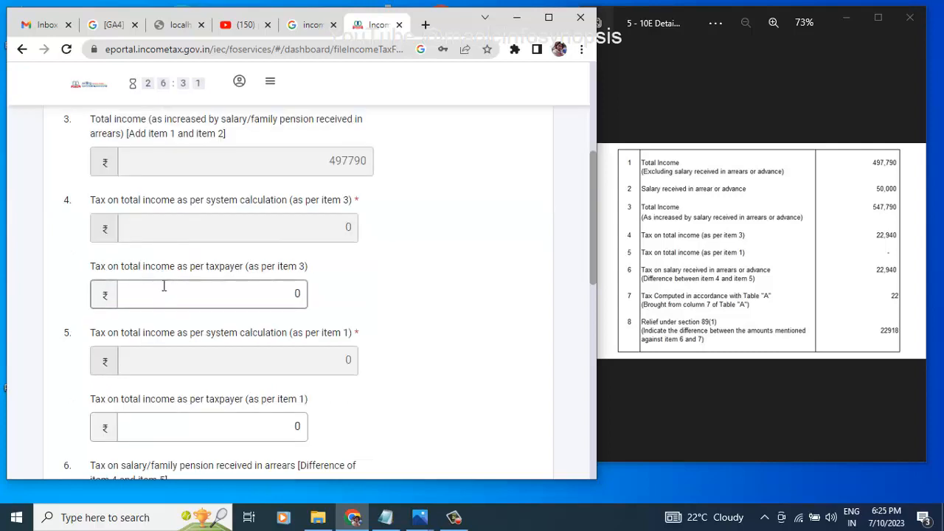
pyautogui.moveTo(180, 267); pyautogui.dragTo(307, 296)
pyautogui.click(299, 295)
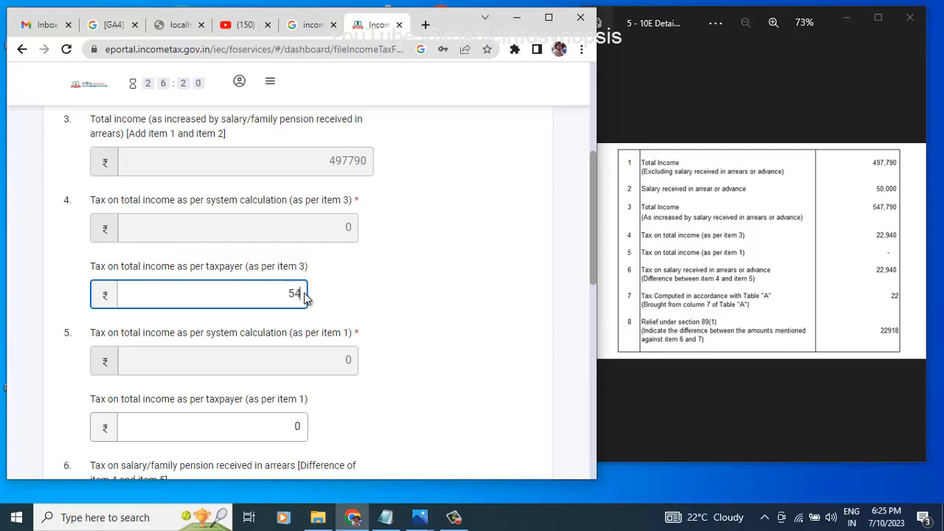
pyautogui.write('547790')
pyautogui.moveTo(262, 292); pyautogui.dragTo(307, 321)
pyautogui.click(414, 301)
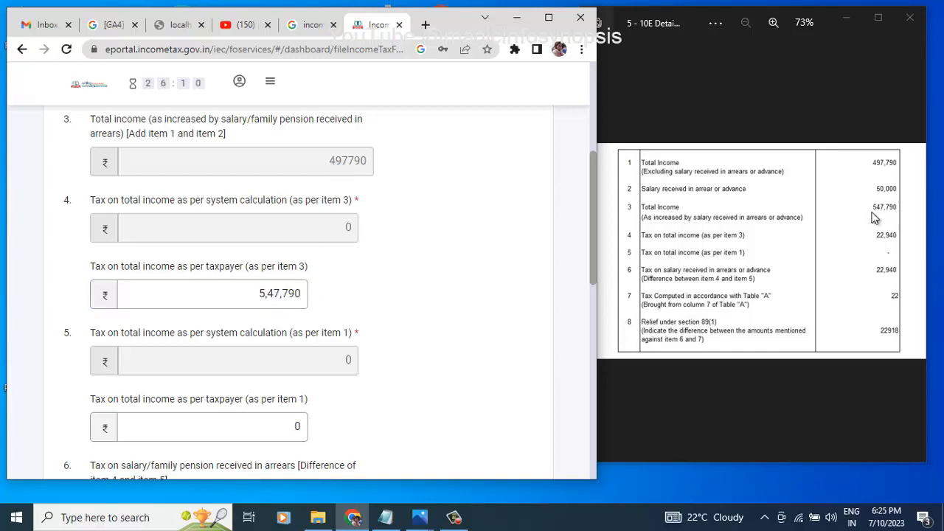
# Step: Recheck the item 3 amount and review item 5's taxpayer tax of 22,940
pyautogui.scroll(-1, 309, 380)
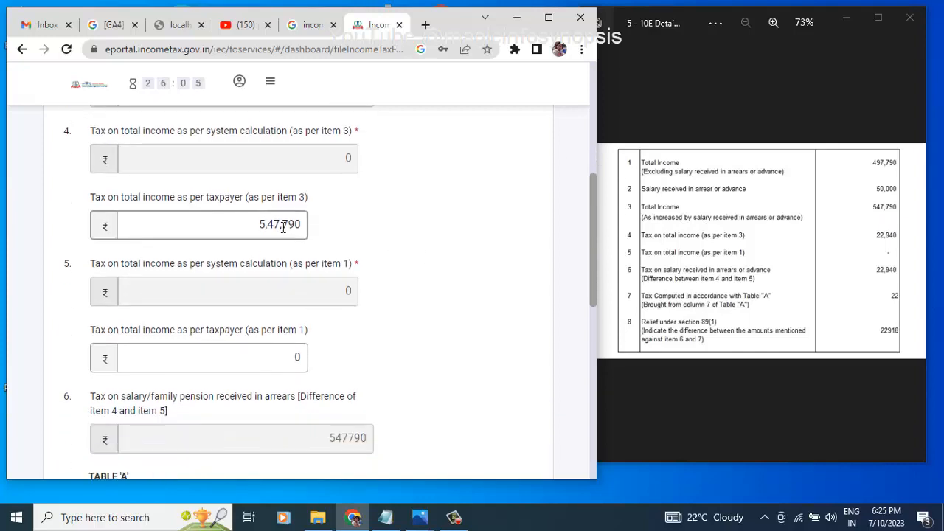
pyautogui.click(245, 221)
pyautogui.moveTo(139, 265); pyautogui.dragTo(285, 266)
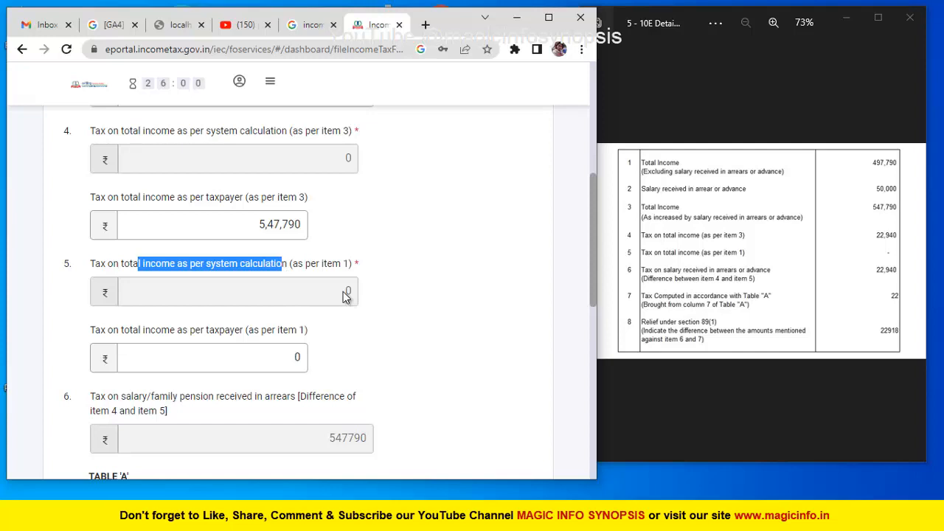
pyautogui.scroll(-1, 343, 291)
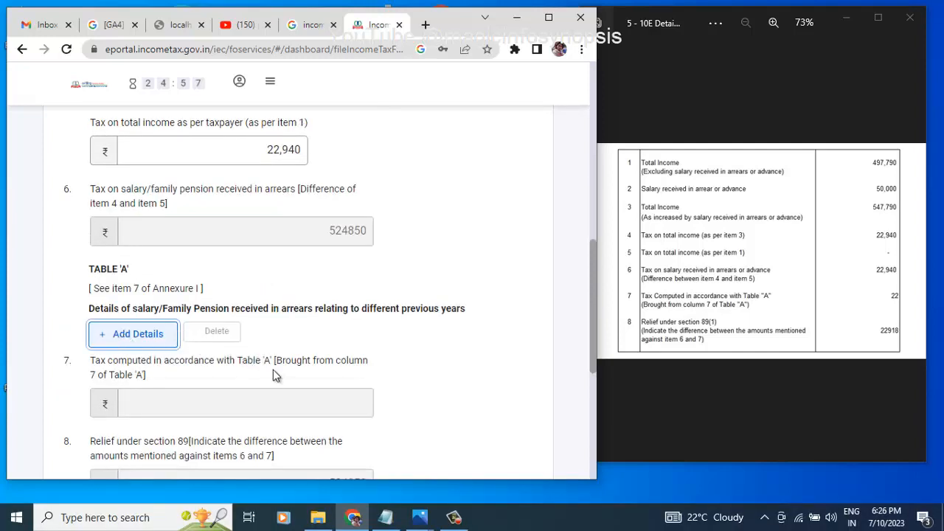
# Step: Choose 2017-18 as the previous year for the Table A entry
pyautogui.scroll(-2, 273, 375)
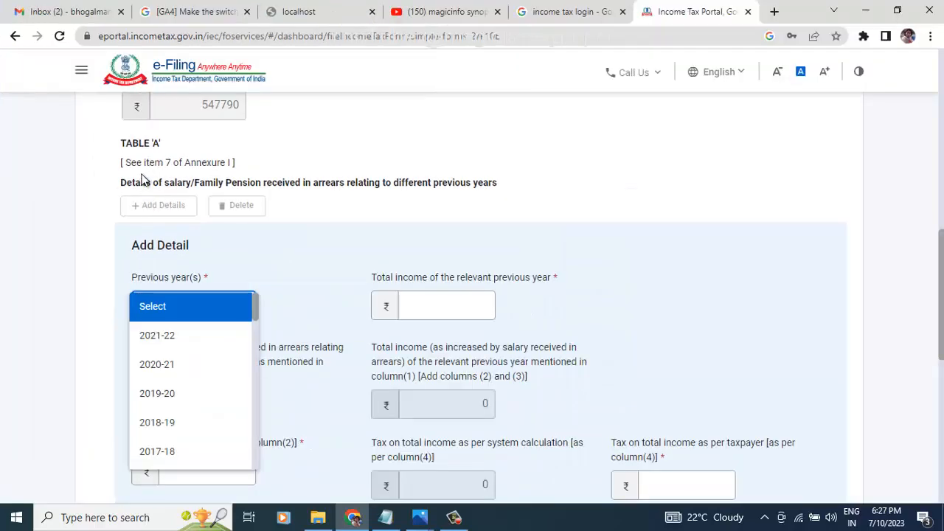
pyautogui.click(144, 181)
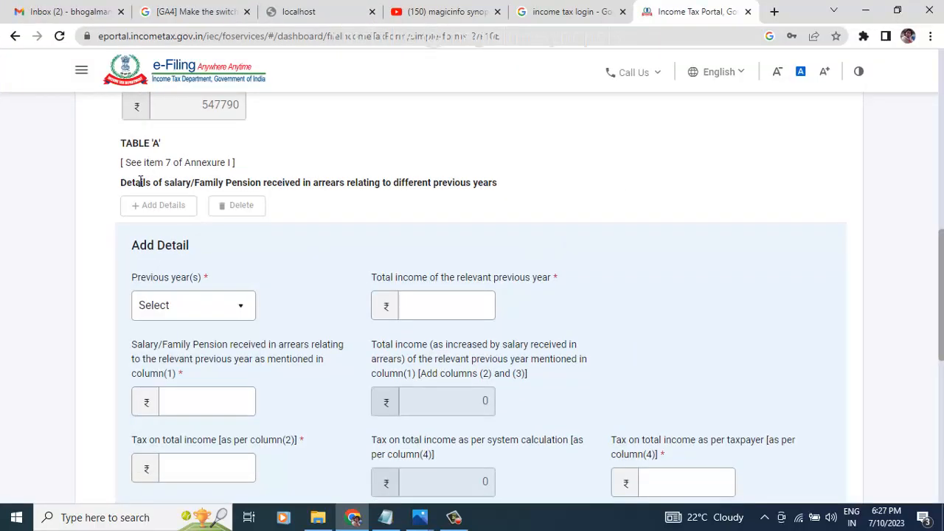
pyautogui.moveTo(140, 181); pyautogui.dragTo(463, 182)
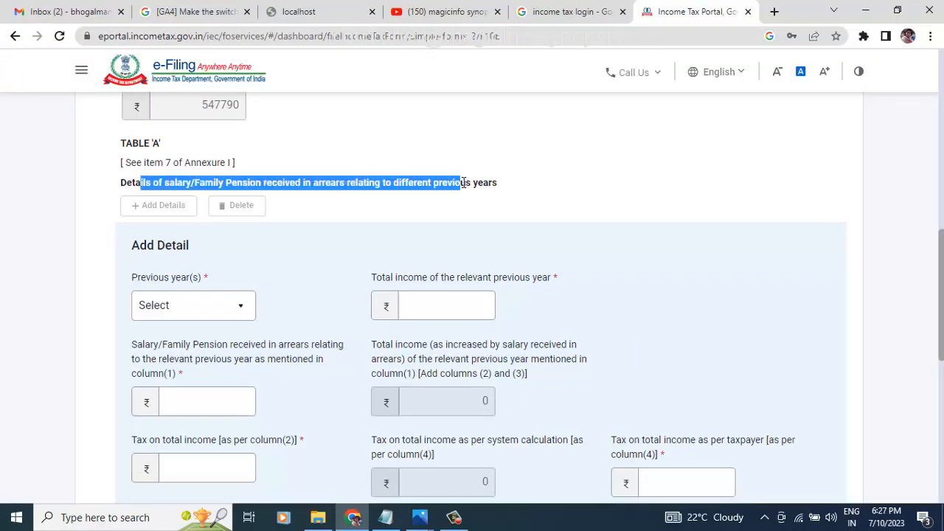
pyautogui.scroll(-1, 379, 247)
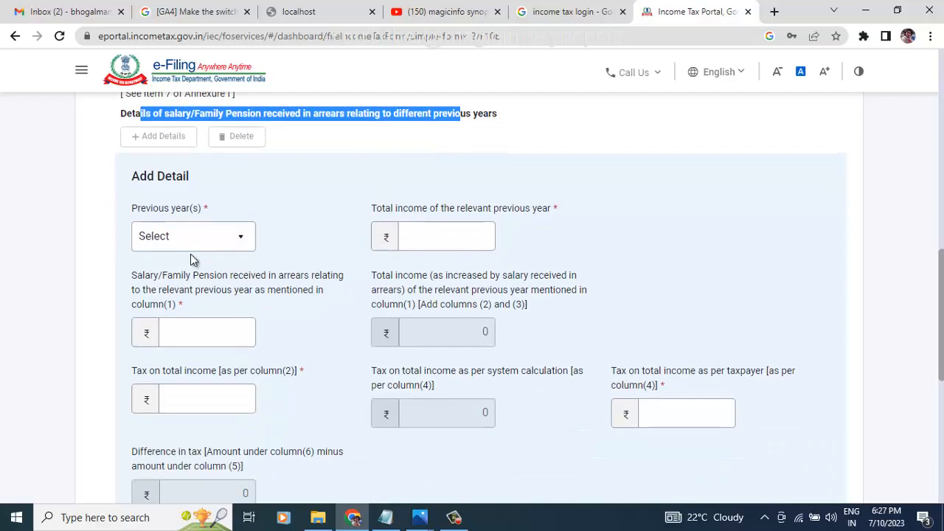
pyautogui.click(243, 242)
pyautogui.click(243, 242)
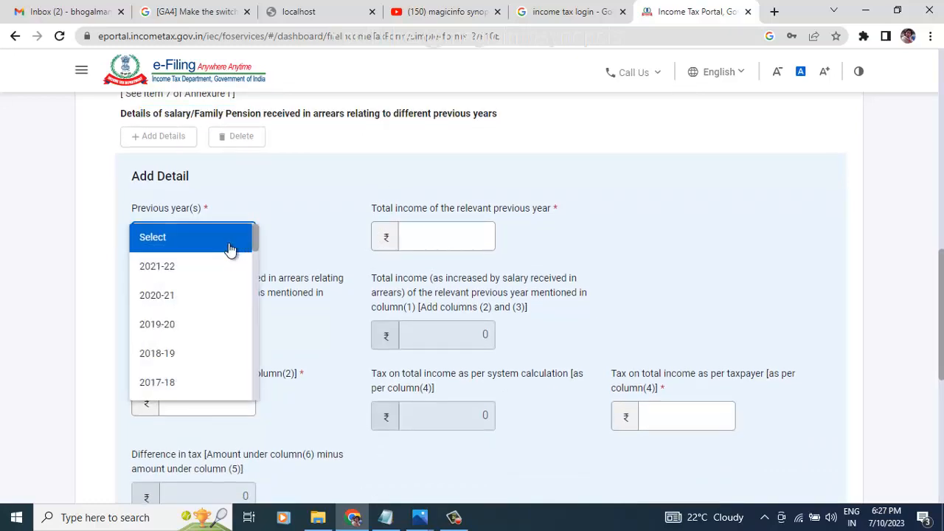
pyautogui.click(185, 382)
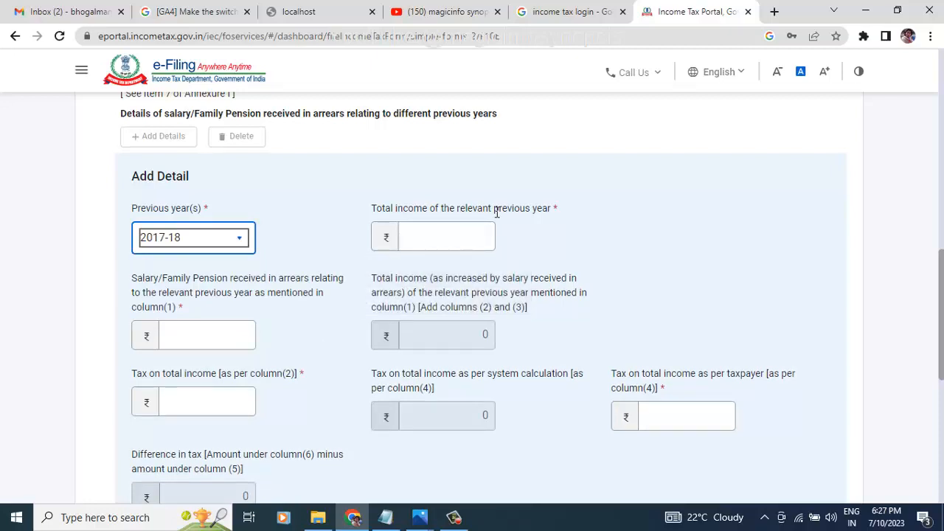
# Step: Using the Table A reference image, enter 2017-18 total income 2,48,930 and salary arrears 49,585
pyautogui.click(419, 518)
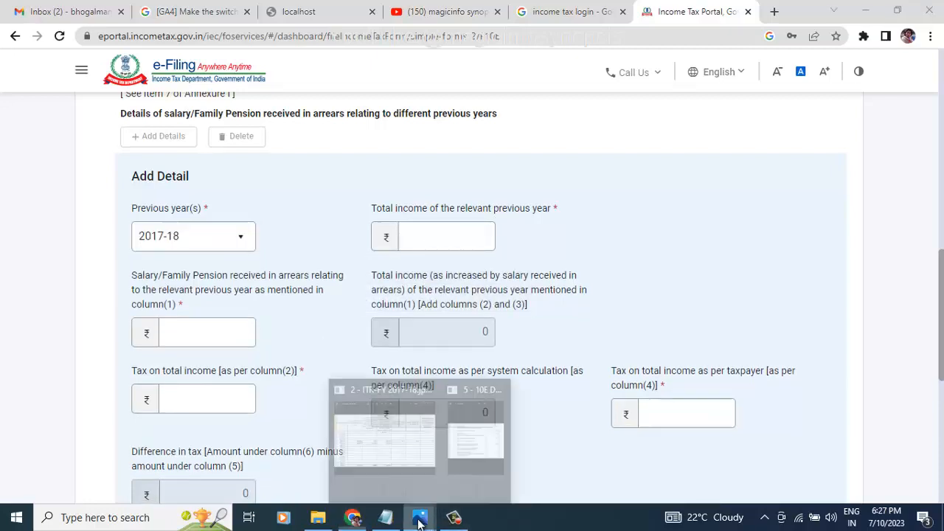
pyautogui.click(453, 446)
pyautogui.scroll(3, 709, 272)
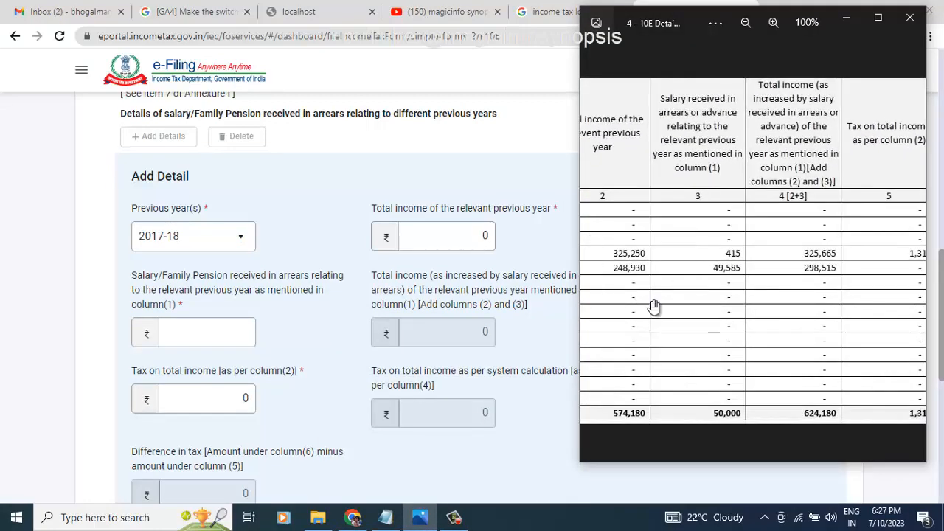
pyautogui.press('Left')
pyautogui.press('Right')
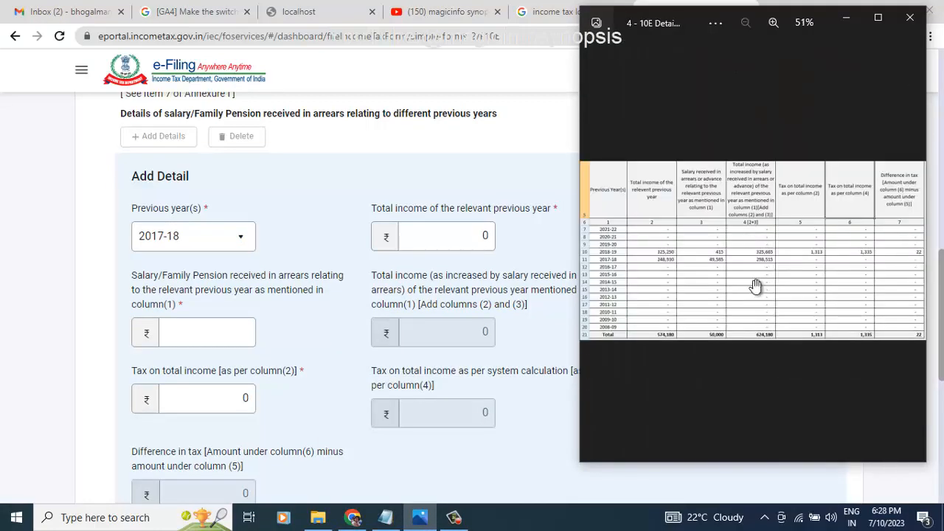
pyautogui.scroll(2, 756, 287)
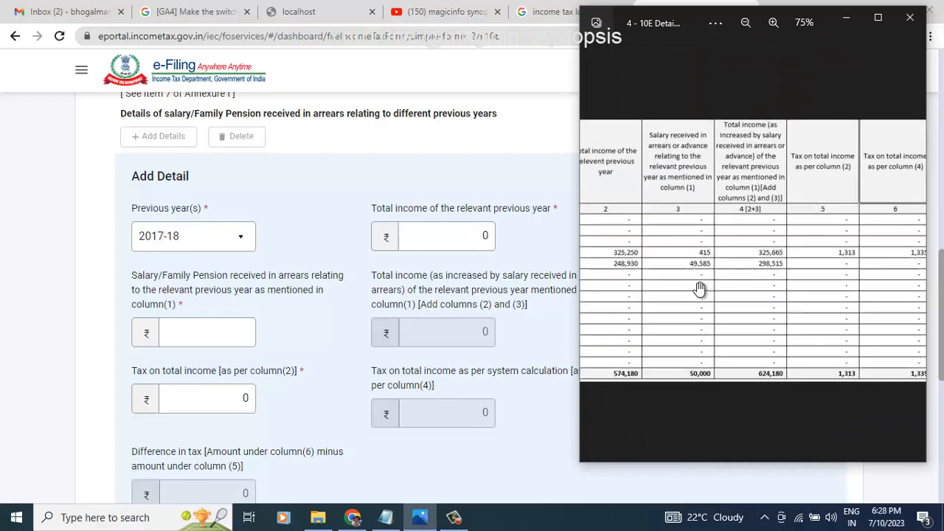
pyautogui.click(484, 236)
pyautogui.doubleClick(485, 237)
pyautogui.write('2')
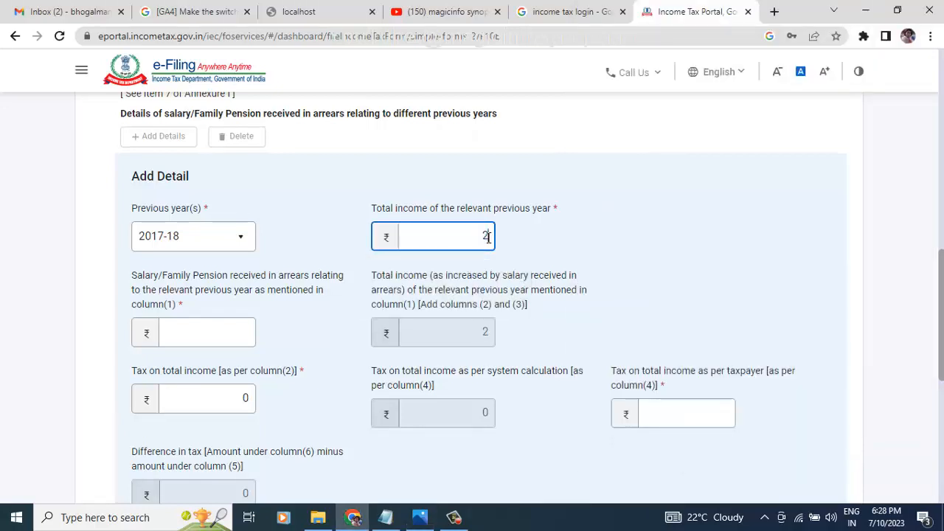
pyautogui.write(',48,930')
pyautogui.hotkey('alt', 'Tab')
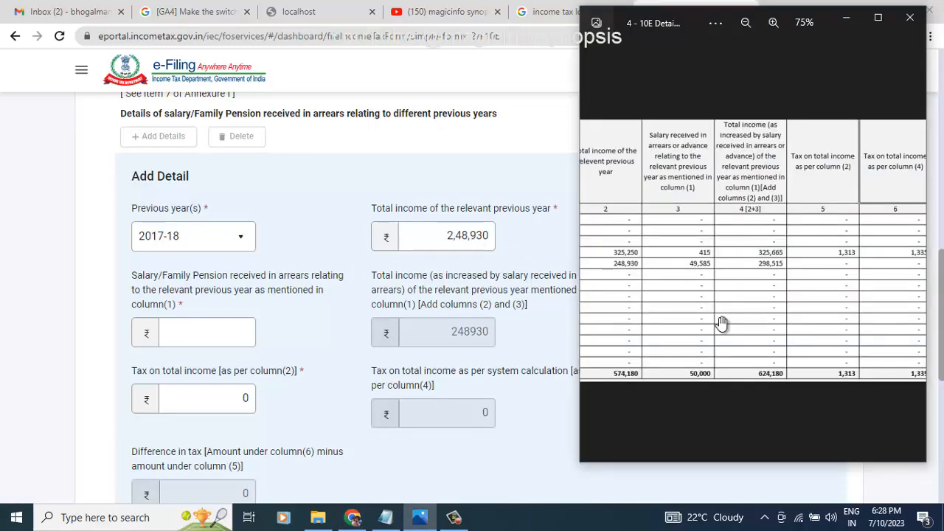
pyautogui.click(237, 332)
pyautogui.write('49585')
# Step: Cross-check the reference images and confirm total income reads 2,48,930
pyautogui.click(316, 348)
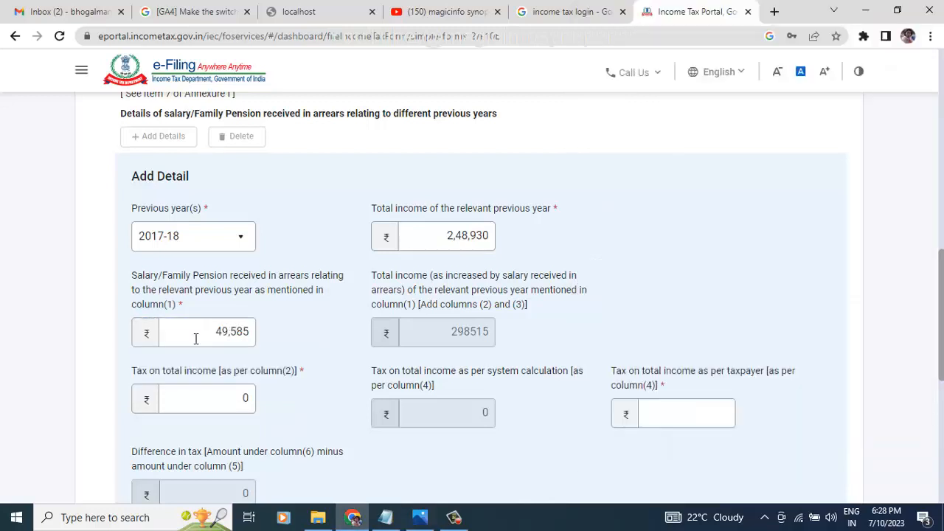
pyautogui.click(420, 518)
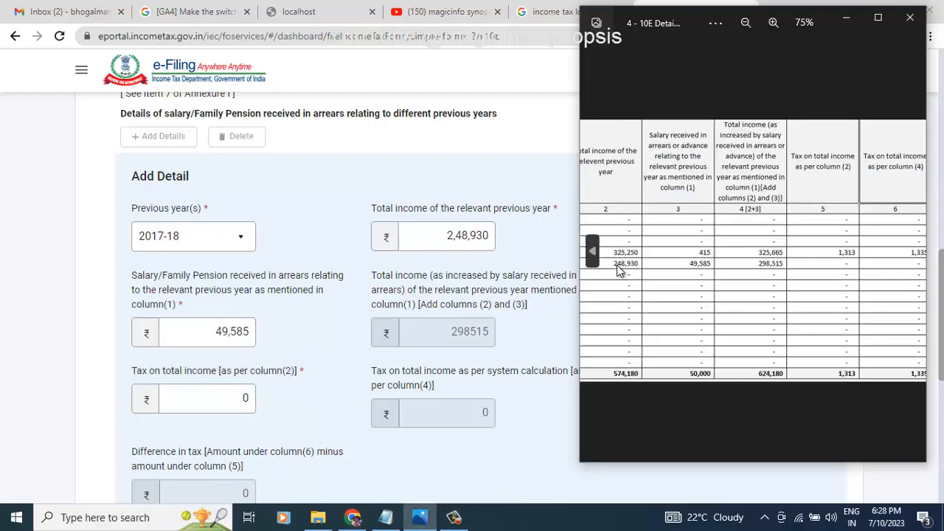
pyautogui.click(595, 253)
pyautogui.click(595, 253)
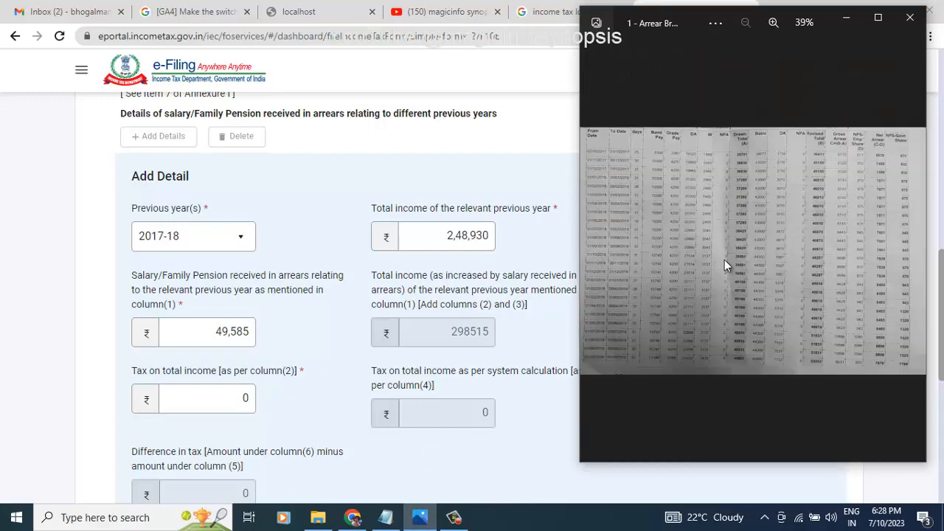
pyautogui.scroll(3, 788, 263)
pyautogui.scroll(-3, 789, 263)
pyautogui.click(915, 254)
pyautogui.click(919, 262)
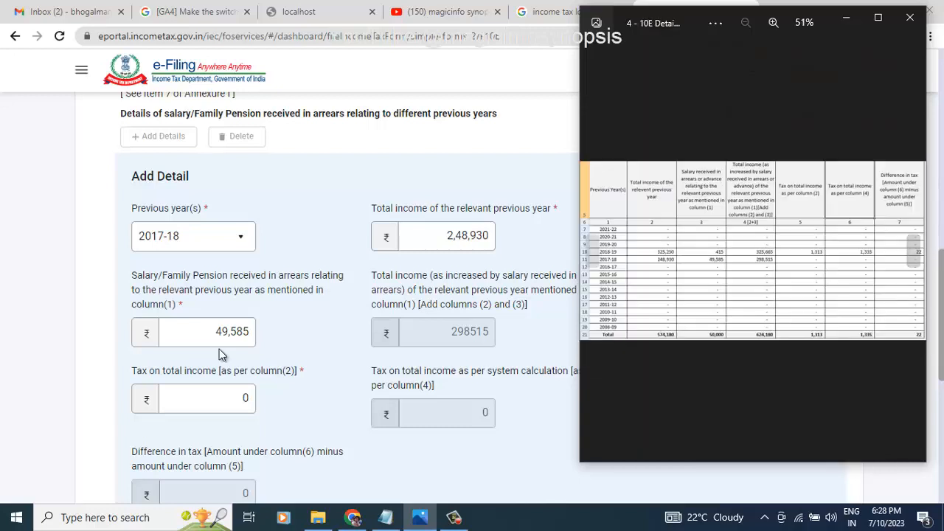
pyautogui.click(301, 341)
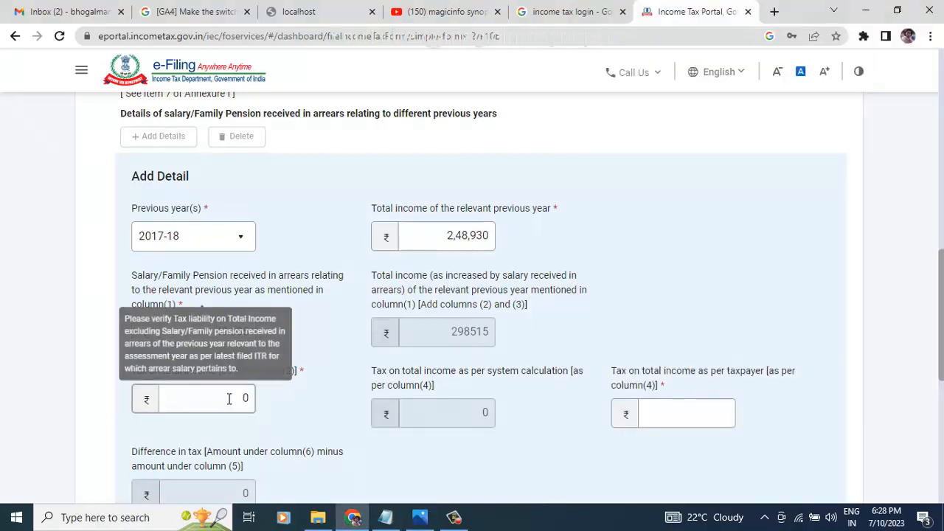
pyautogui.scroll(-1, 306, 421)
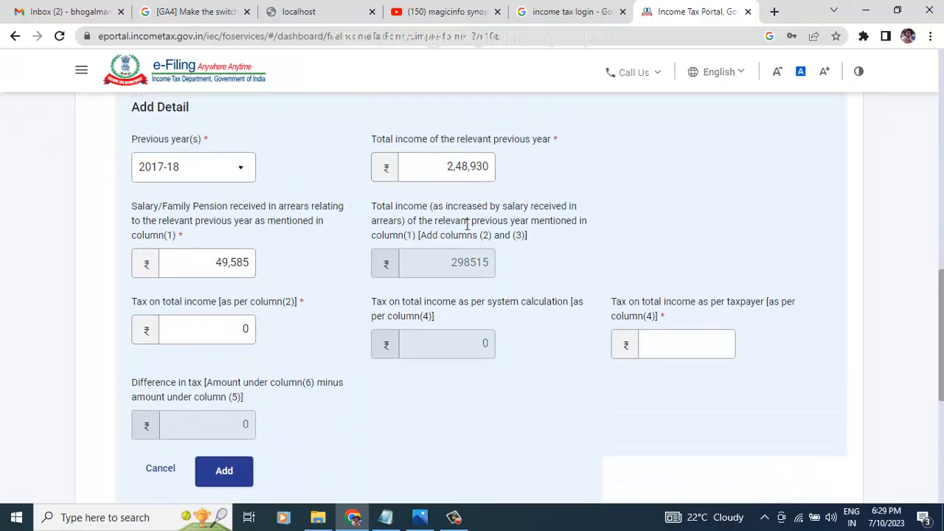
pyautogui.moveTo(446, 167); pyautogui.dragTo(554, 176)
pyautogui.click(554, 176)
# Step: Enter 0 as the tax on total income as per taxpayer
pyautogui.scroll(-1, 224, 347)
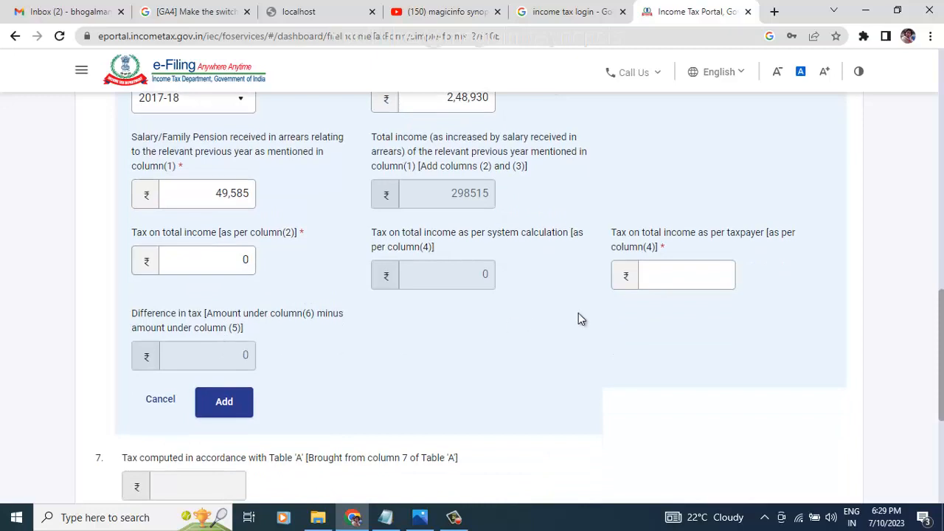
pyautogui.click(693, 279)
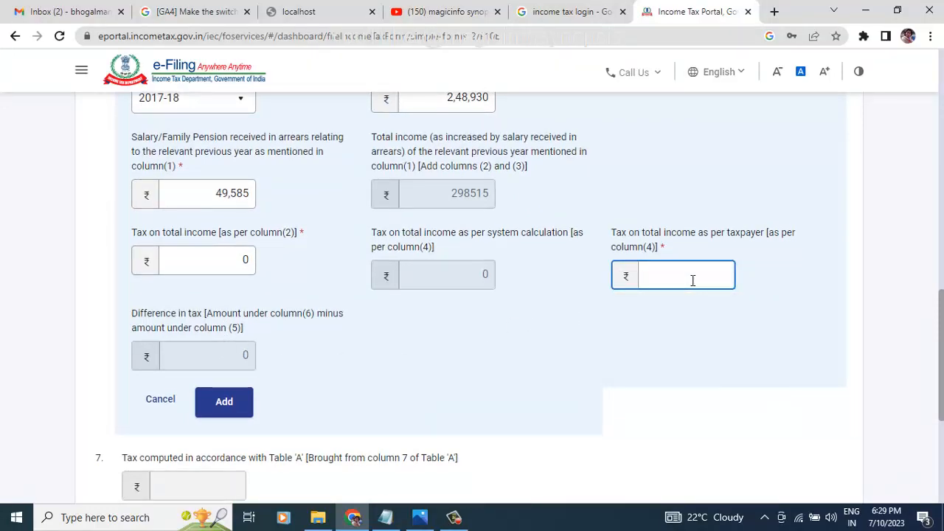
pyautogui.write('0')
pyautogui.click(486, 425)
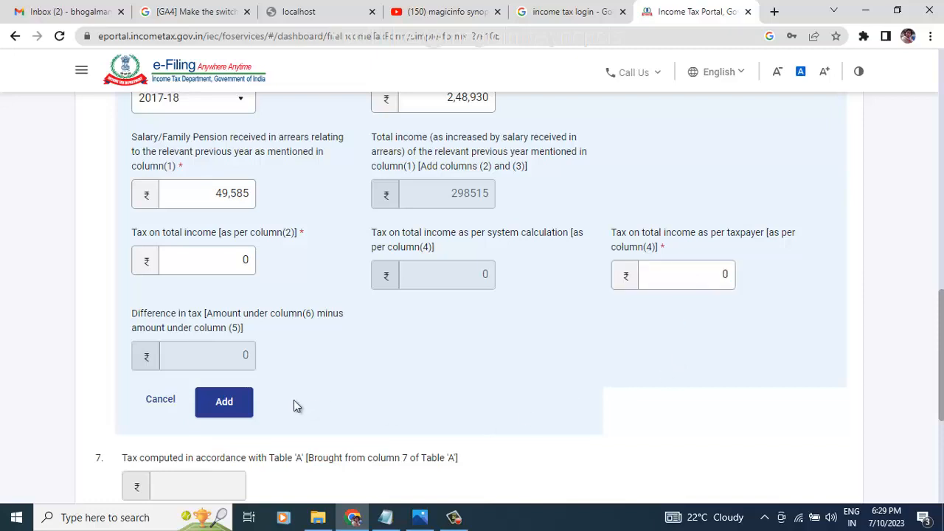
# Step: Add the 2017-18 row, then begin a new + Add Details entry for previous year 2018-19
pyautogui.click(216, 404)
pyautogui.scroll(-2, 414, 421)
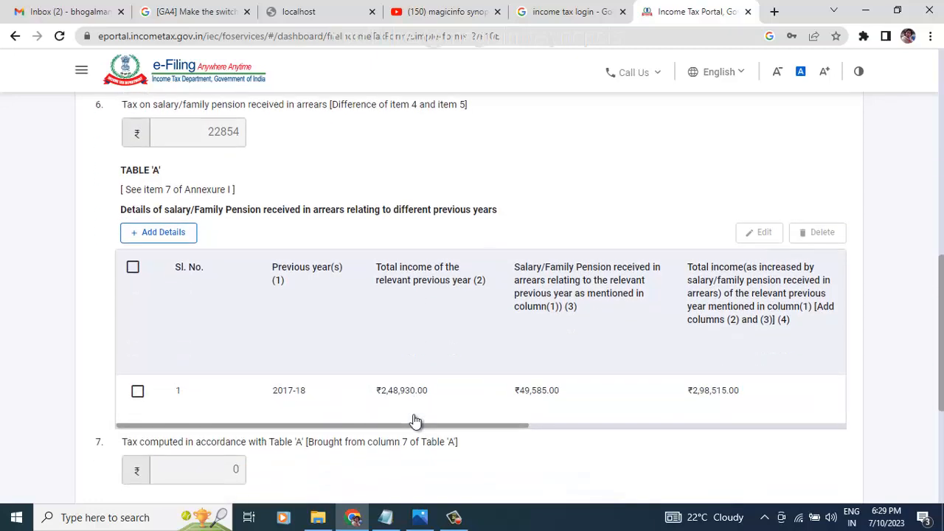
pyautogui.scroll(-1, 413, 421)
pyautogui.click(164, 162)
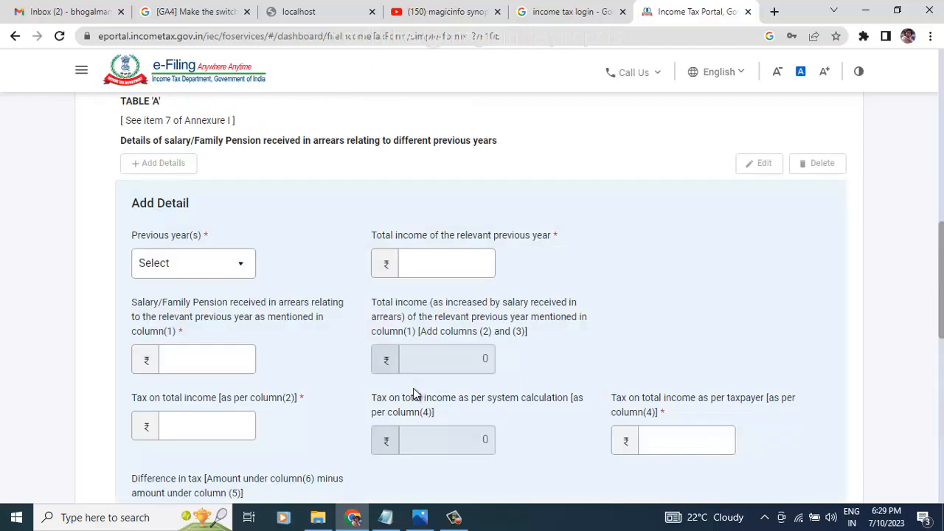
pyautogui.scroll(-3, 413, 395)
pyautogui.scroll(2, 413, 395)
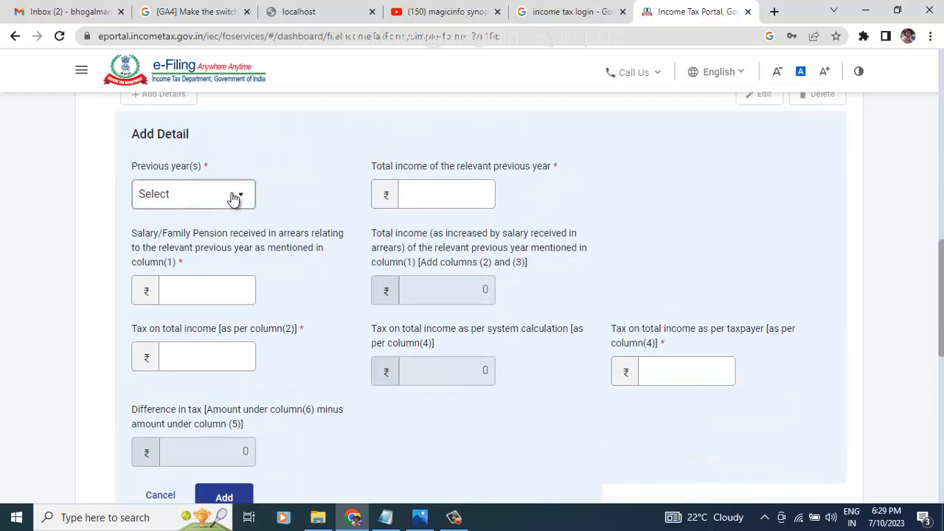
pyautogui.click(237, 198)
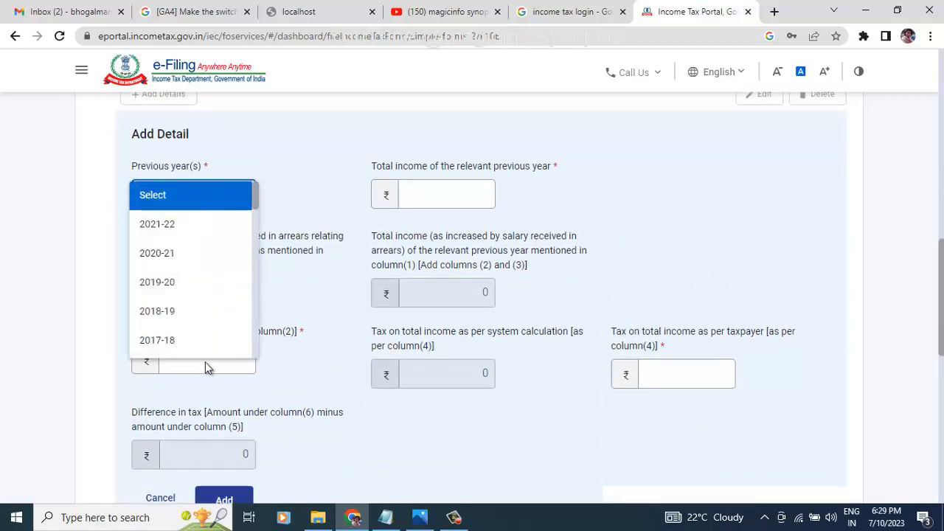
pyautogui.click(170, 313)
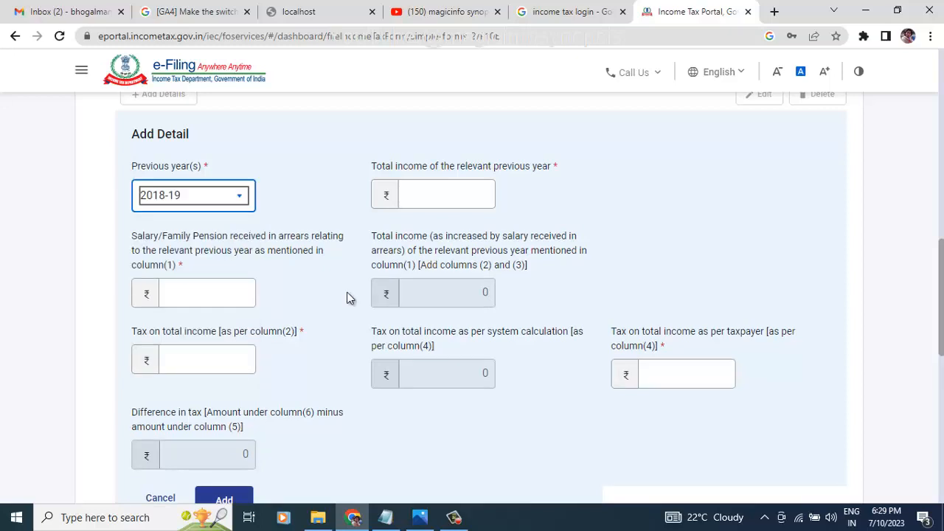
# Step: Enter 415 as the 2018-19 salary arrears, using the Photos reference table for the figures
pyautogui.click(414, 524)
pyautogui.scroll(3, 702, 300)
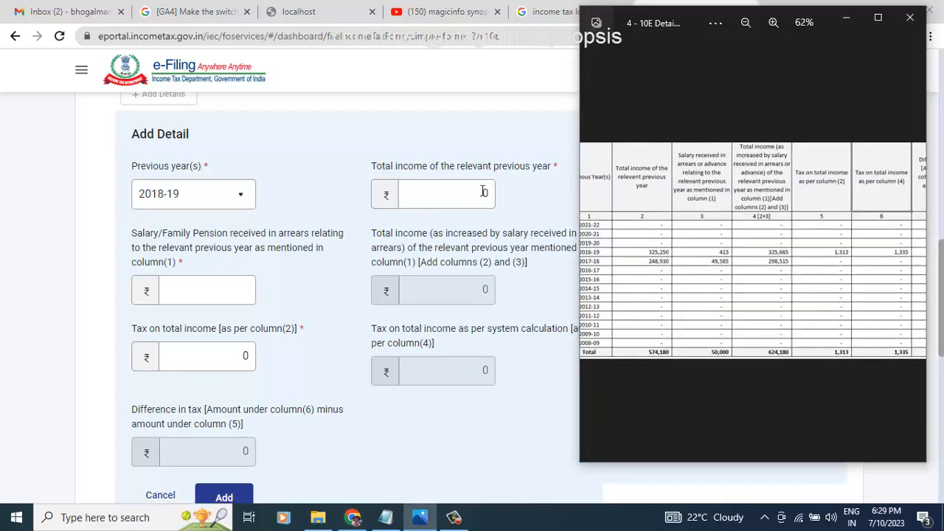
pyautogui.scroll(2, 656, 276)
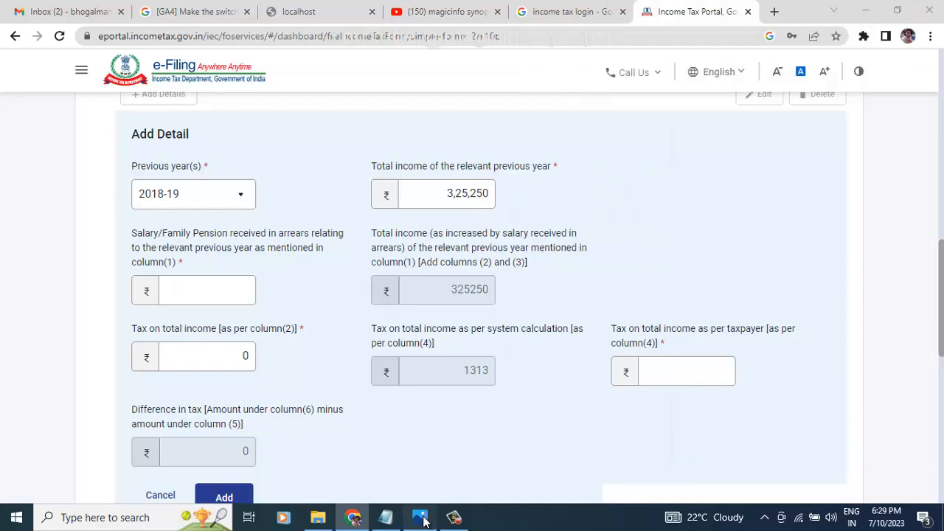
pyautogui.click(422, 520)
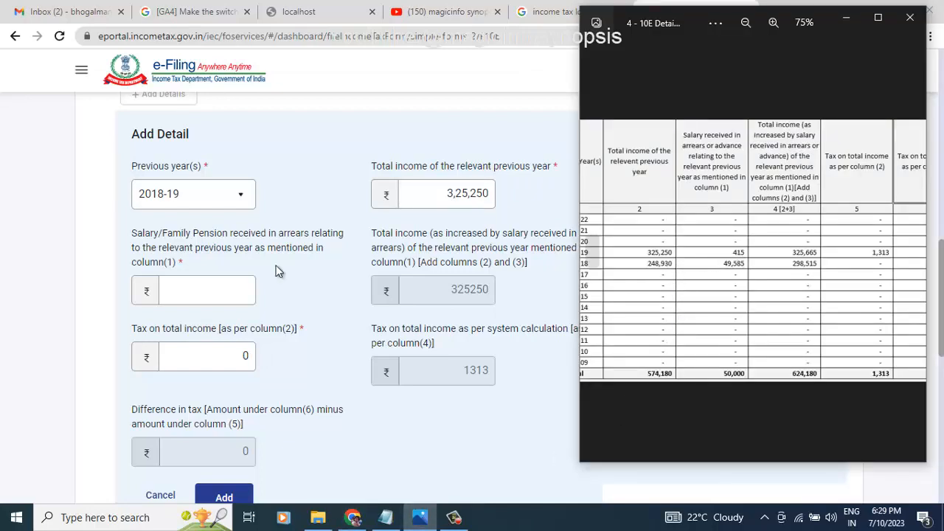
pyautogui.click(230, 286)
pyautogui.write('4')
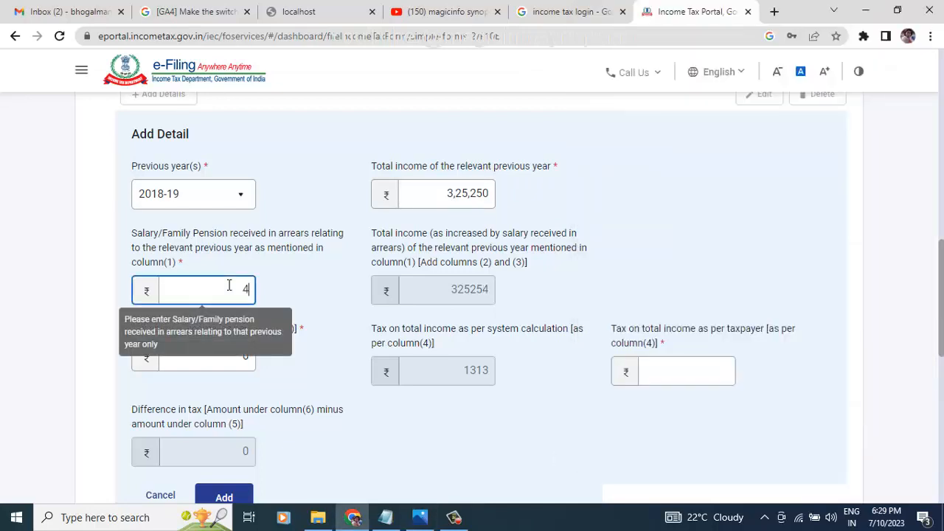
pyautogui.write('15')
pyautogui.hotkey('alt', 'Tab')
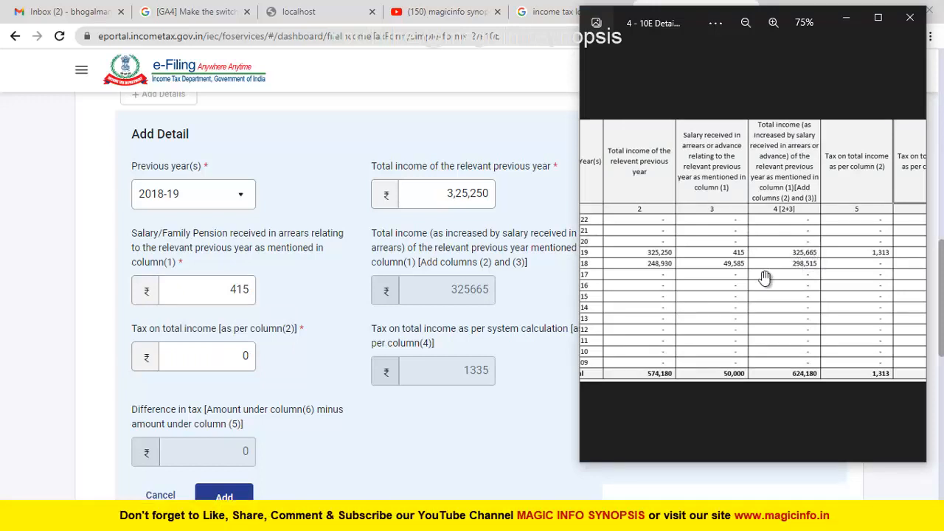
pyautogui.hotkey('alt', 'Tab')
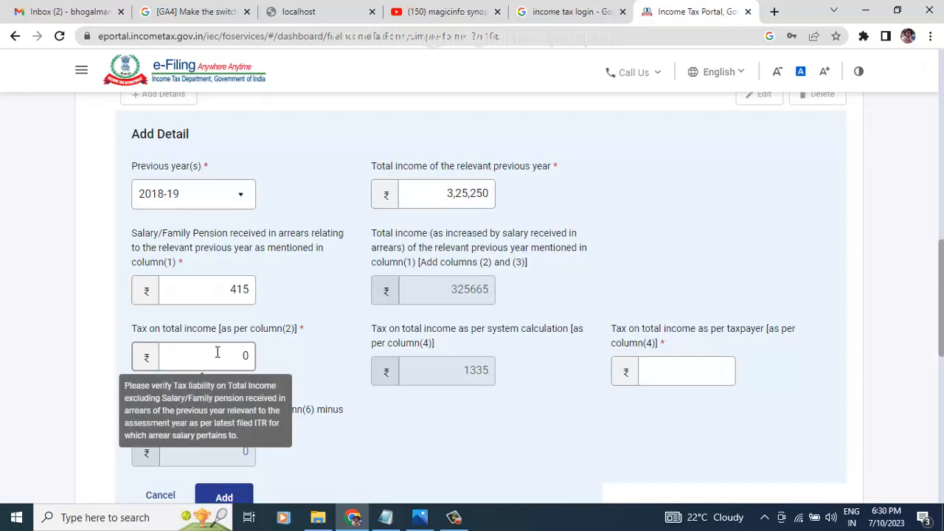
# Step: Replace the tax on total income with 1,313 and cross-check it against the reference table
pyautogui.click(218, 353)
pyautogui.write('1313')
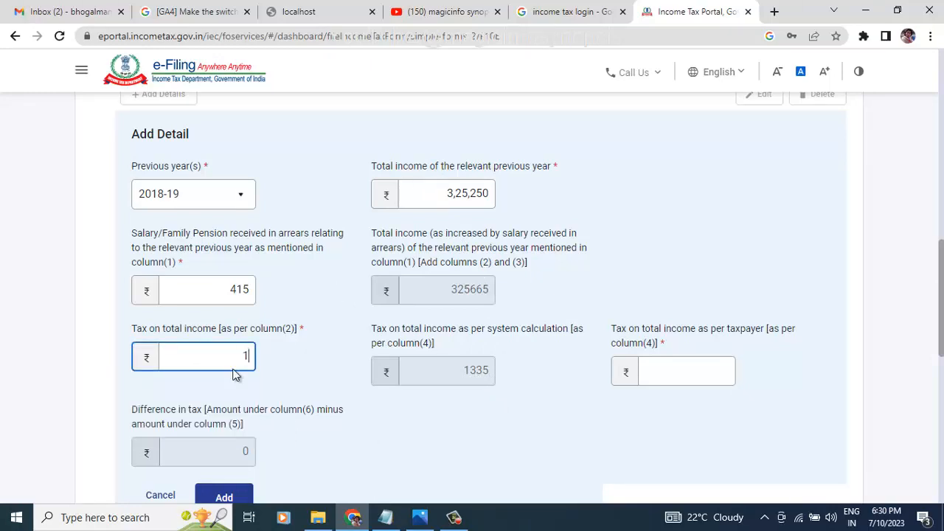
pyautogui.hotkey('alt', 'Tab')
pyautogui.click(531, 386)
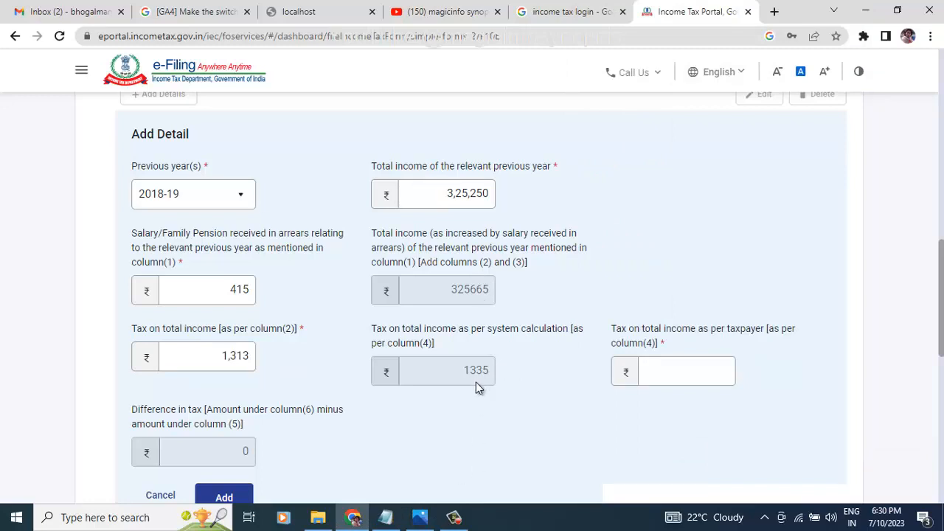
pyautogui.hotkey('alt', 'Tab')
pyautogui.hotkey('alt', 'Tab')
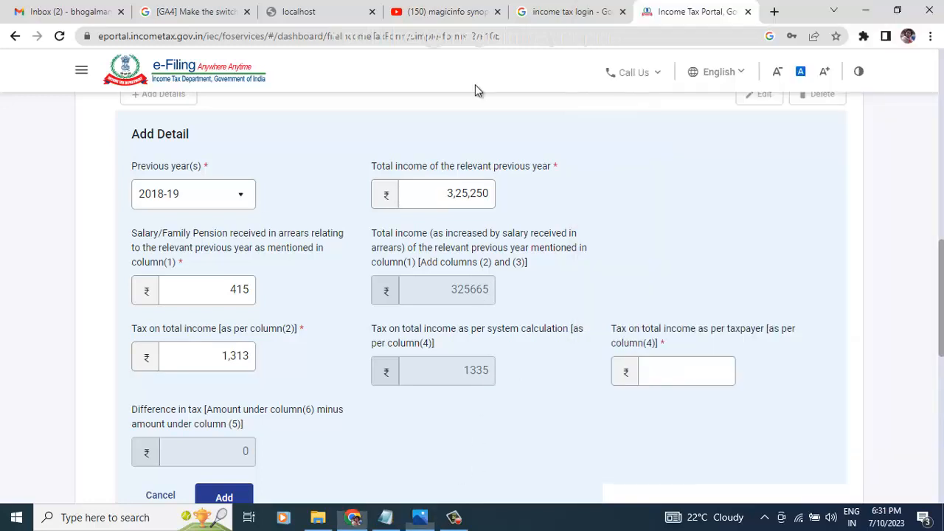
# Step: Enter 1,335 as tax per taxpayer, giving a difference of 22, and compare with the reference table
pyautogui.click(686, 371)
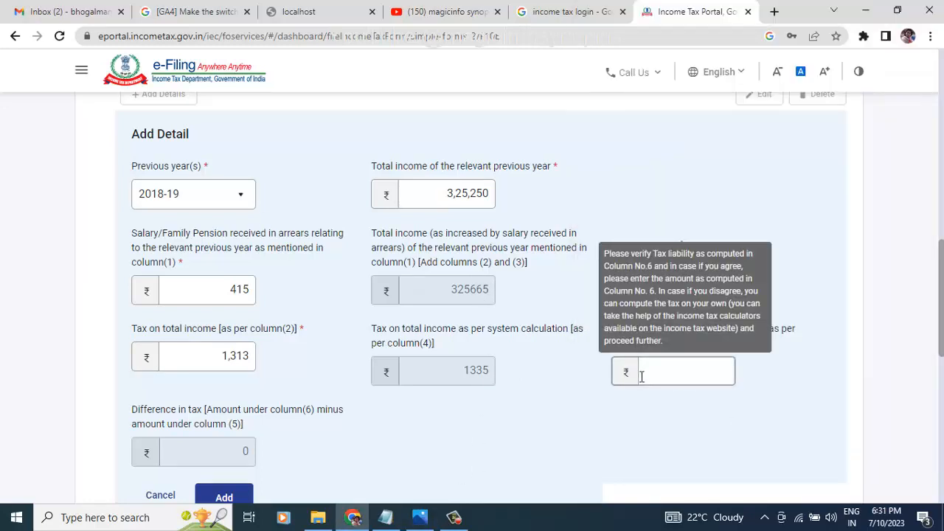
pyautogui.click(692, 379)
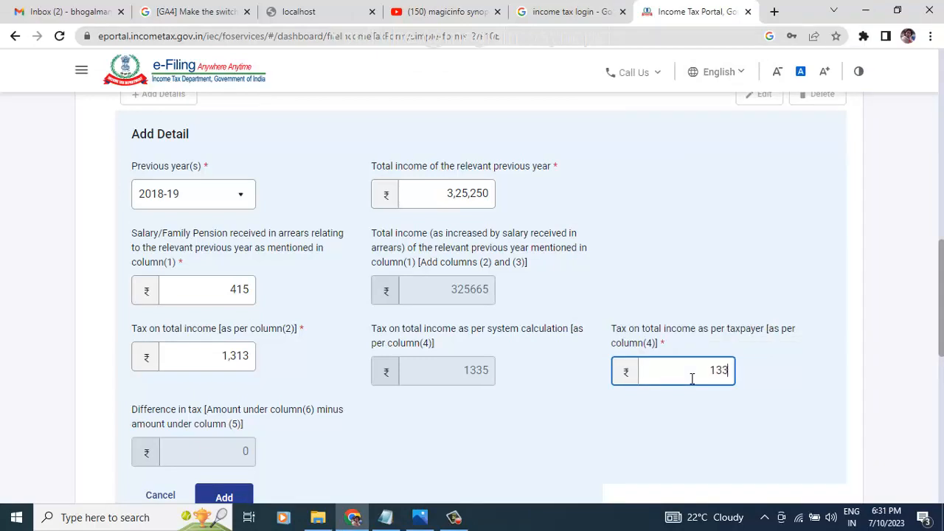
pyautogui.click(665, 447)
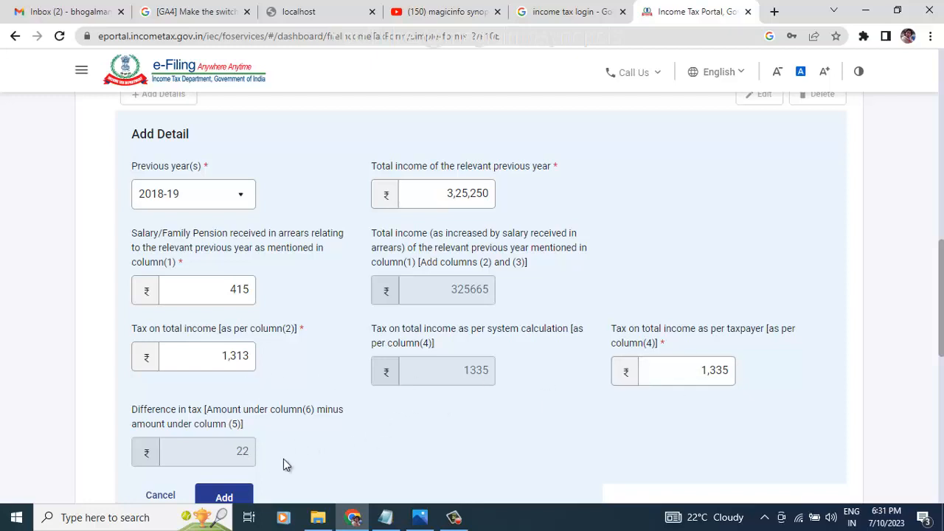
pyautogui.click(420, 517)
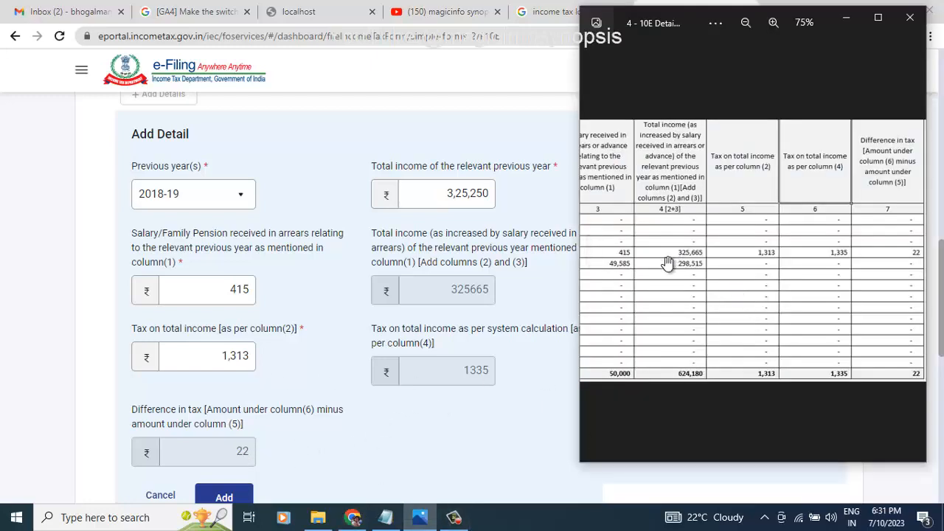
pyautogui.click(449, 443)
# Step: Add the 2018-19 arrears row to Table A
pyautogui.scroll(-2, 378, 426)
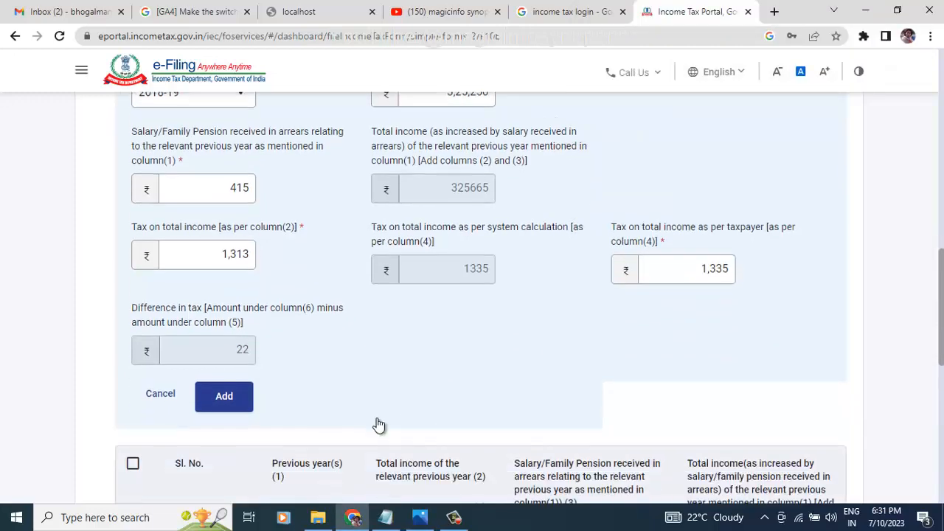
pyautogui.click(225, 372)
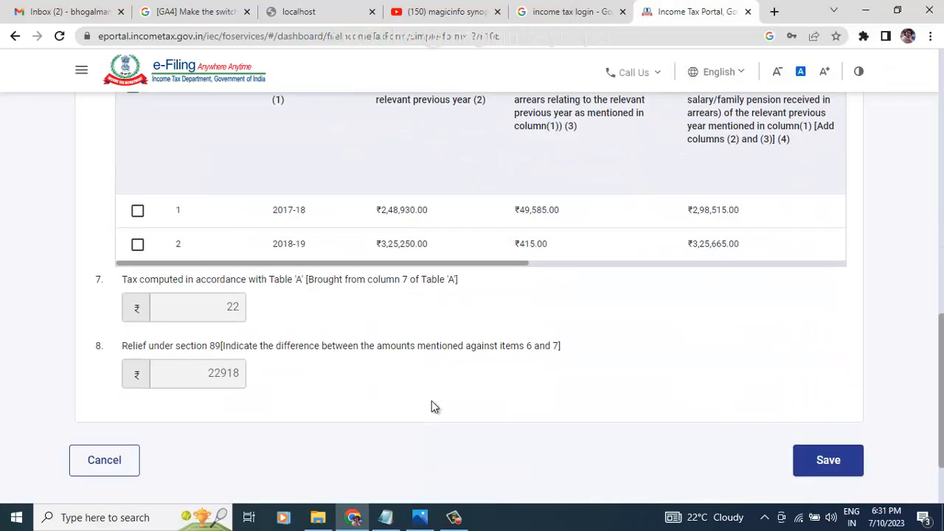
pyautogui.scroll(4, 431, 401)
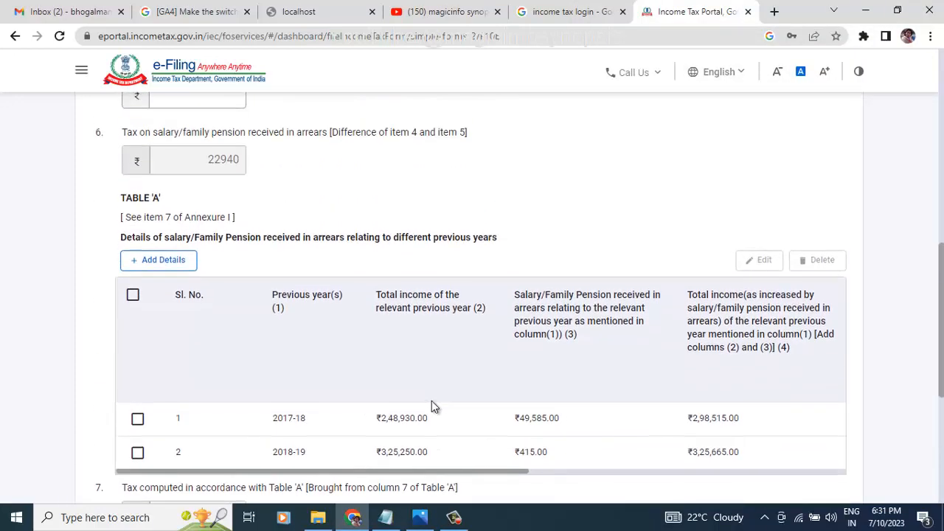
pyautogui.scroll(-2, 432, 401)
pyautogui.scroll(-1, 432, 401)
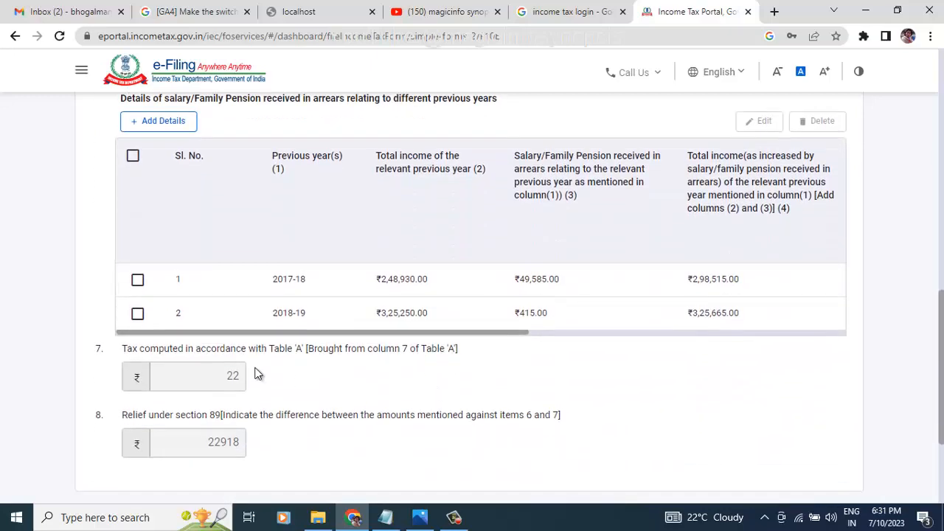
# Step: Highlight item 7 and its tax value of 22 for review
pyautogui.doubleClick(228, 377)
pyautogui.click(155, 351)
pyautogui.moveTo(163, 351); pyautogui.dragTo(330, 351)
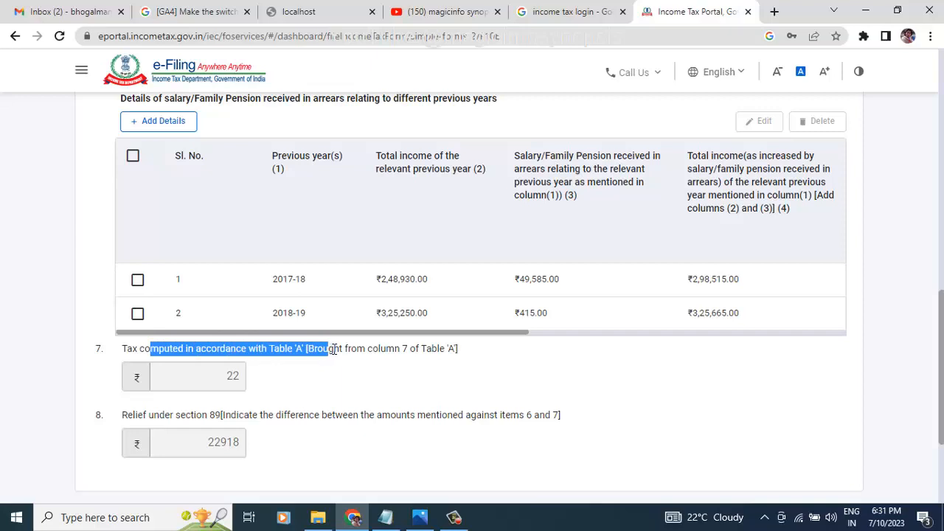
pyautogui.click(304, 351)
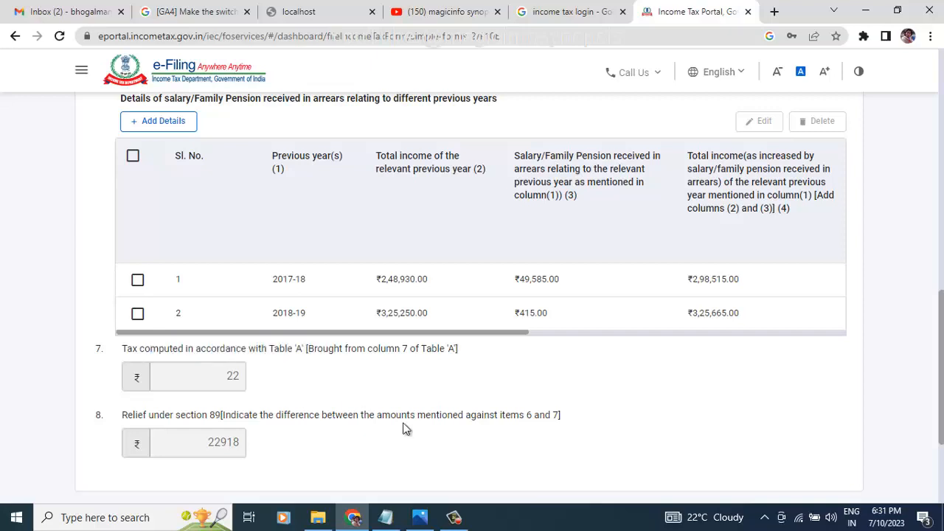
pyautogui.scroll(1, 498, 476)
pyautogui.scroll(2, 499, 481)
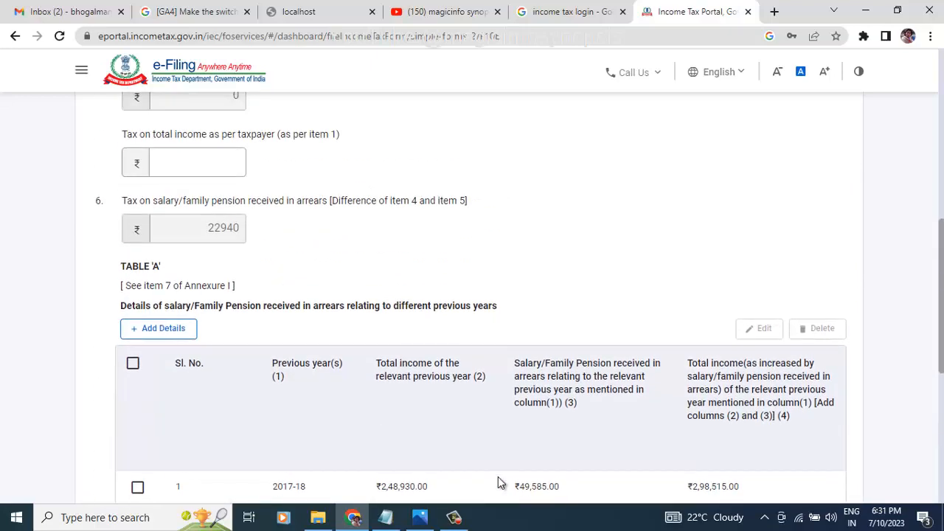
pyautogui.scroll(-4, 499, 482)
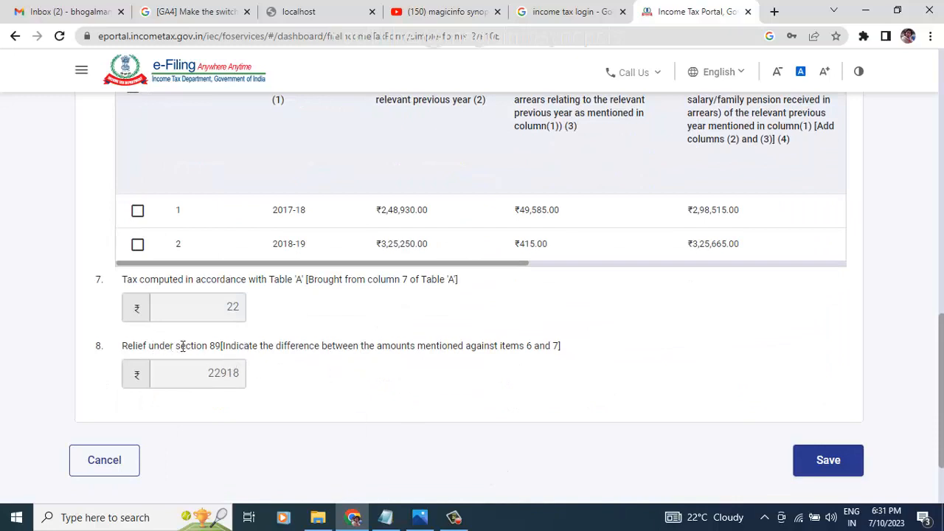
# Step: Highlight item 8 and its section 89 relief amount of 22918
pyautogui.moveTo(152, 346); pyautogui.dragTo(410, 367)
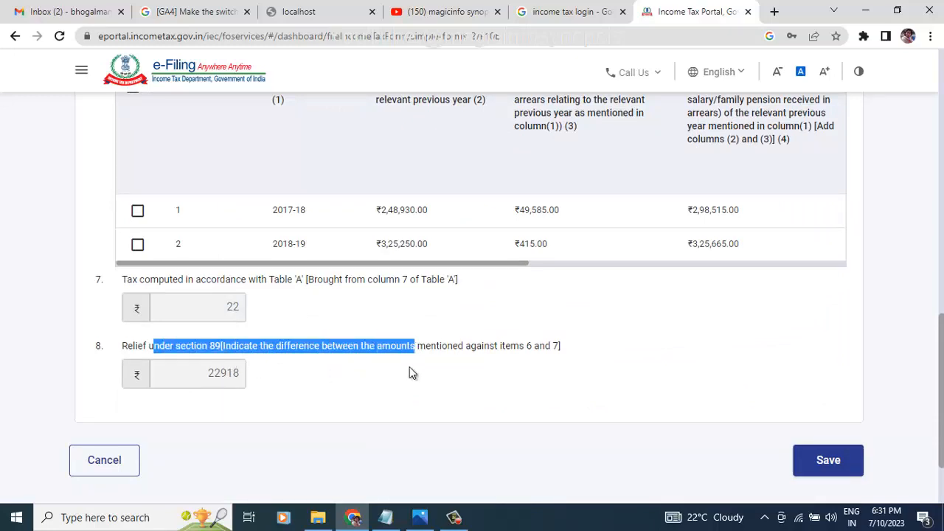
pyautogui.doubleClick(214, 375)
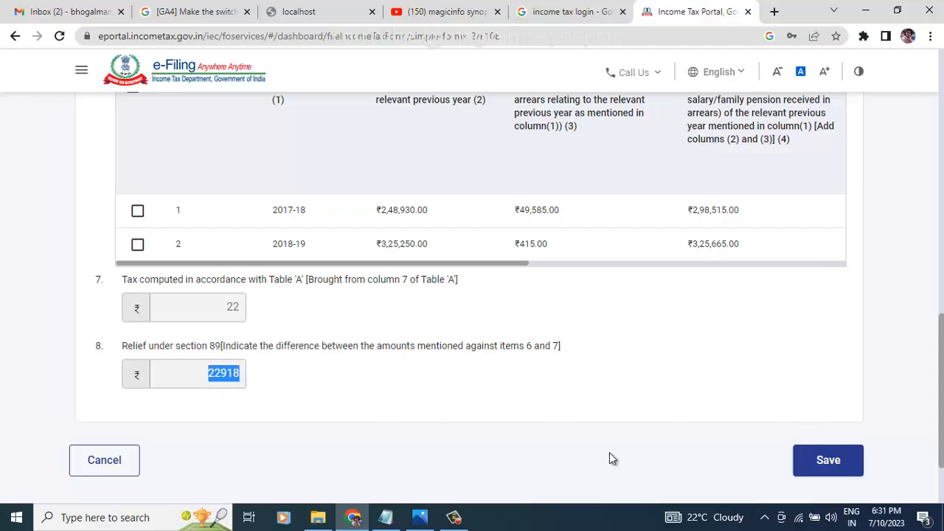
pyautogui.scroll(8, 610, 452)
pyautogui.scroll(-8, 609, 452)
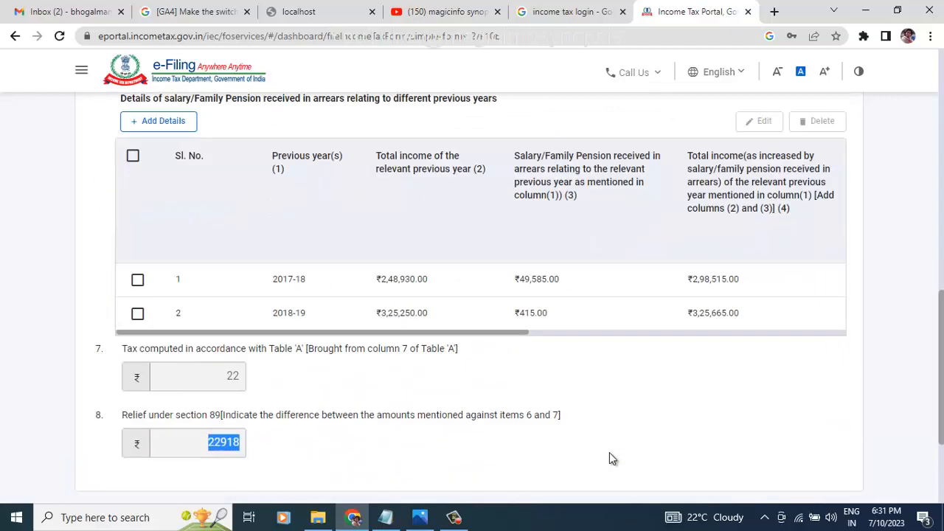
pyautogui.scroll(6, 609, 452)
pyautogui.scroll(-8, 610, 453)
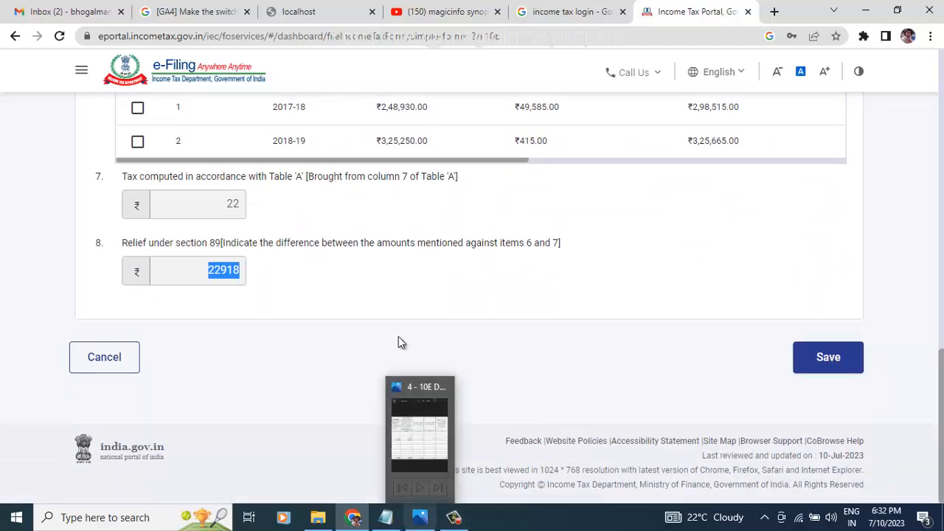
pyautogui.click(333, 436)
pyautogui.scroll(4, 333, 437)
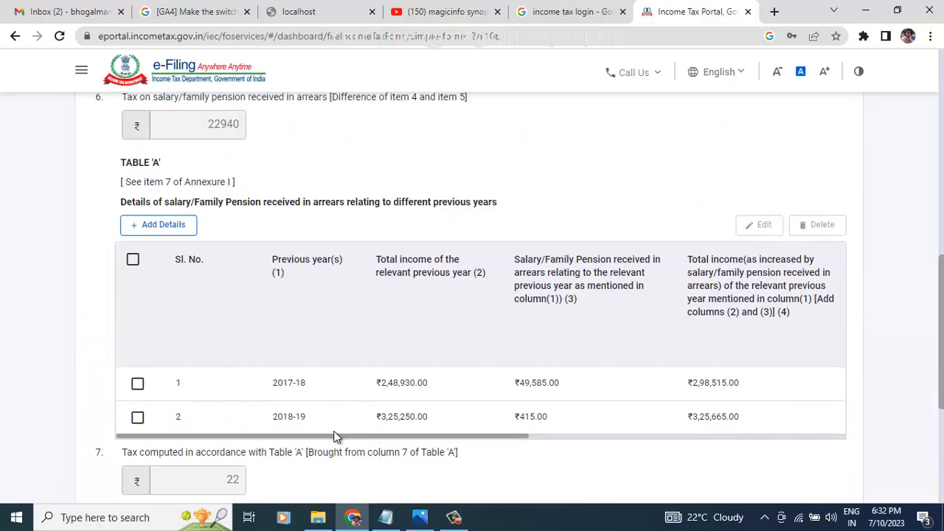
pyautogui.scroll(-4, 334, 437)
pyautogui.scroll(1, 336, 400)
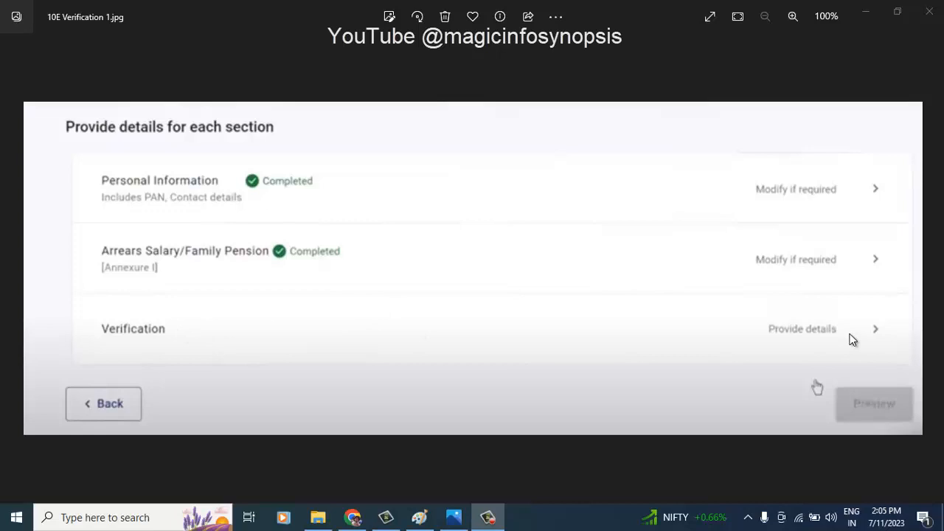
# Step: Advance the Photos viewer to 10E Verification 4.jpg, the e-Verify confirmation prompt
pyautogui.click(825, 338)
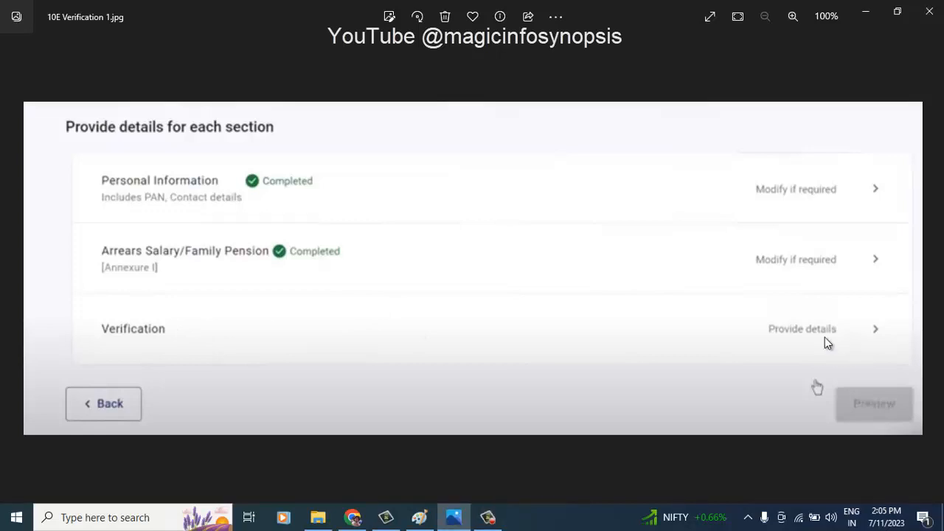
pyautogui.press('Right')
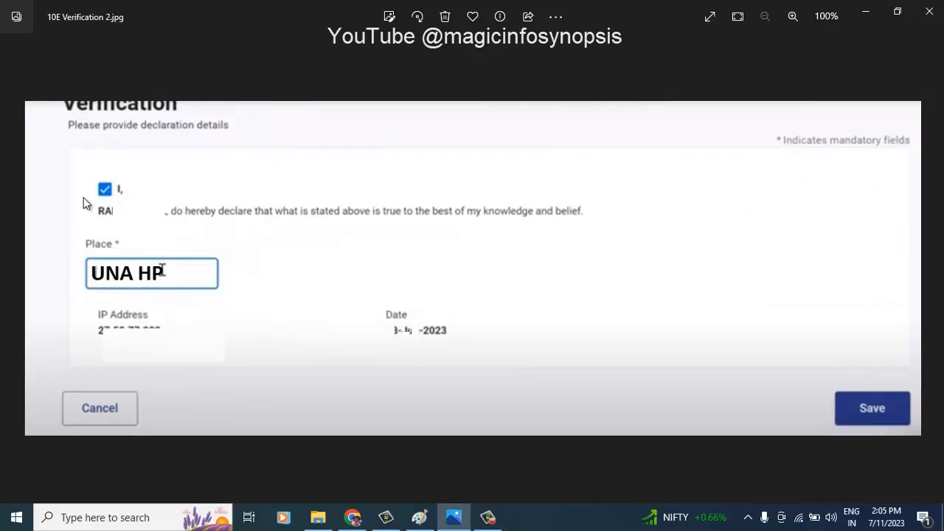
pyautogui.press('Right')
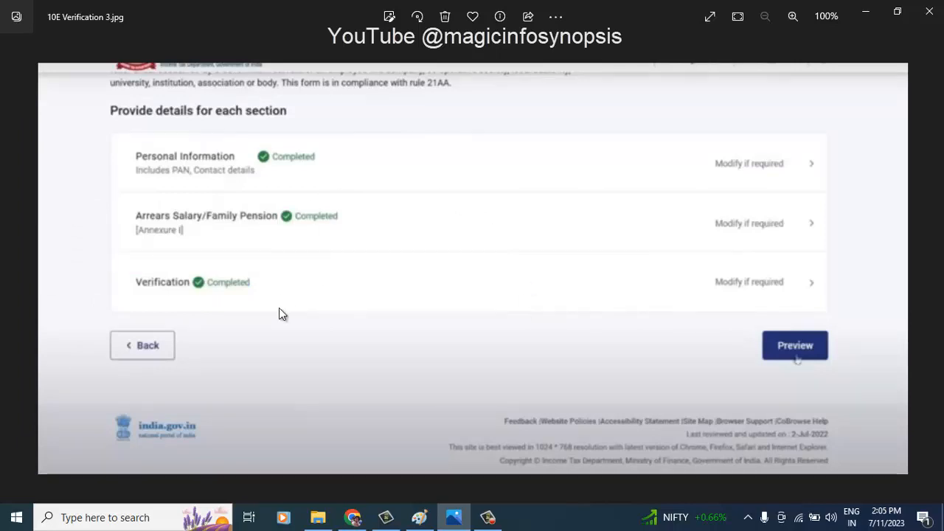
pyautogui.press('Right')
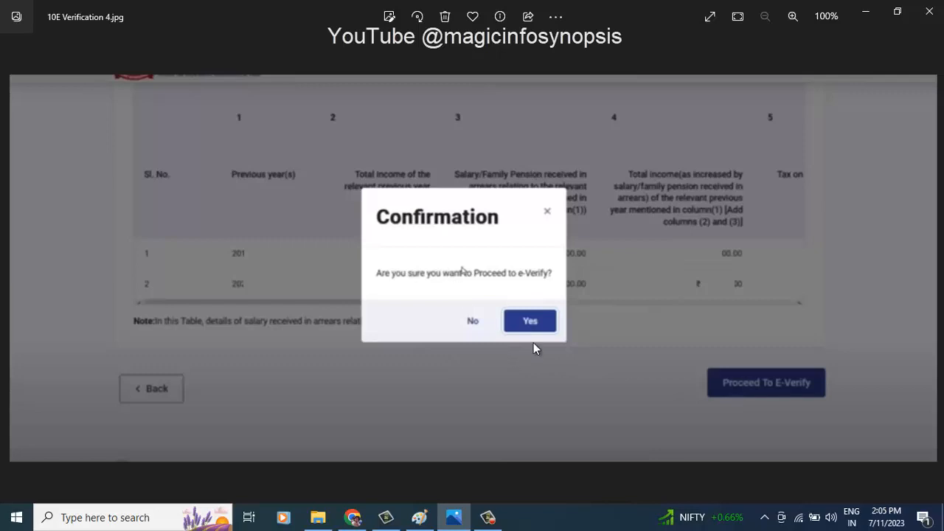
# Step: Step past the Aadhaar OTP and Verify OTP screenshots to Success message ITR.jpg
pyautogui.press('Right')
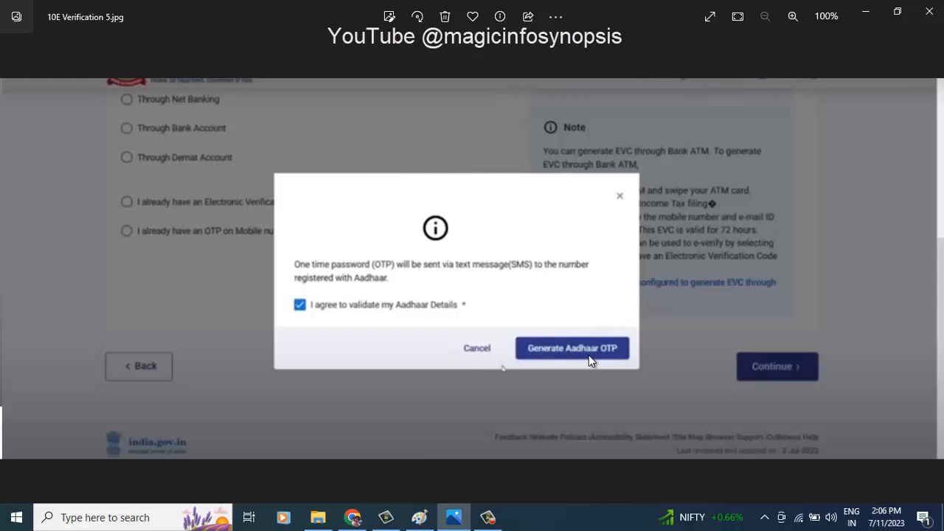
pyautogui.press('Right')
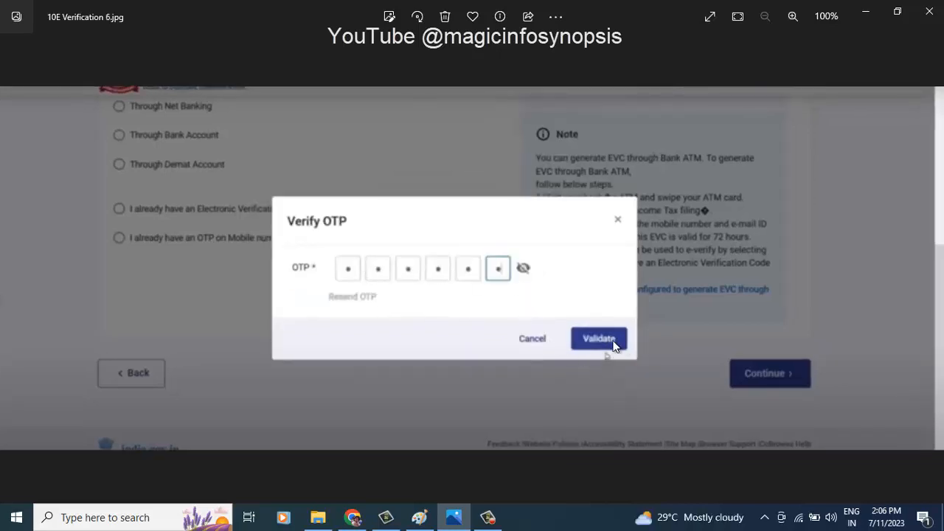
pyautogui.press('Right')
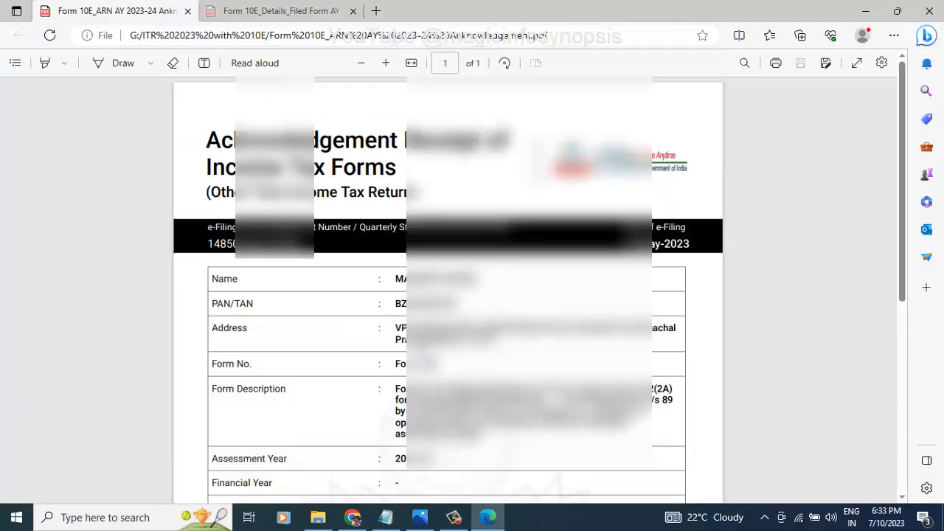
# Step: Open the filed Form 10E details PDF at Annexure I, showing section 89(1) relief of ₹28,677
pyautogui.scroll(-5, 447, 288)
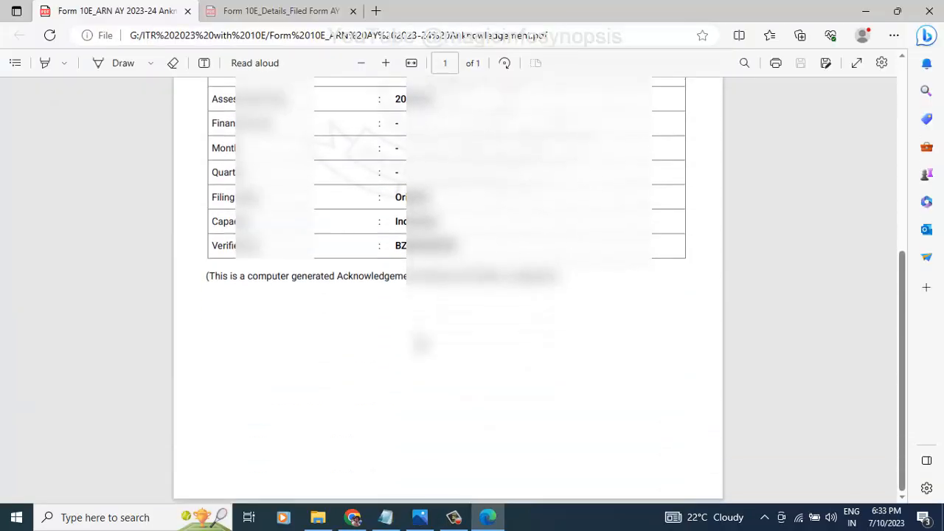
pyautogui.scroll(5, 448, 288)
pyautogui.scroll(-1, 448, 287)
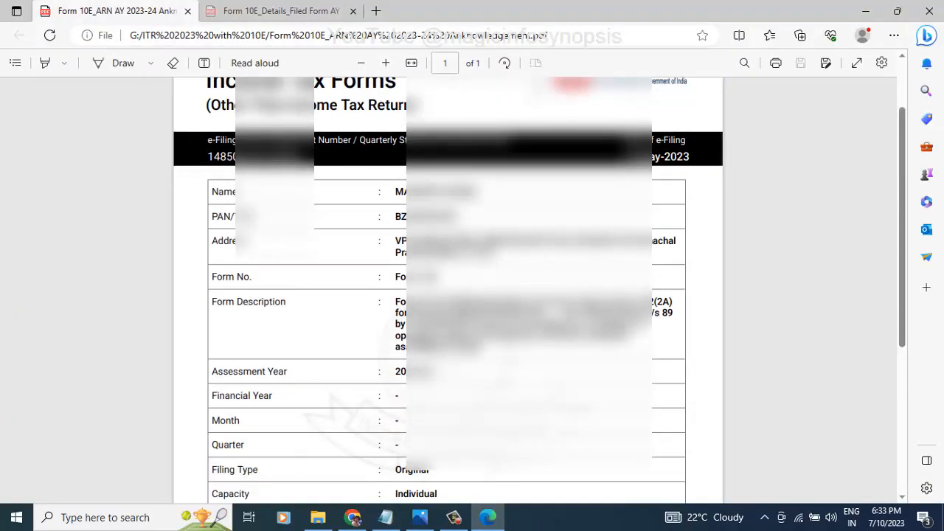
pyautogui.scroll(1, 448, 288)
pyautogui.scroll(-3, 448, 288)
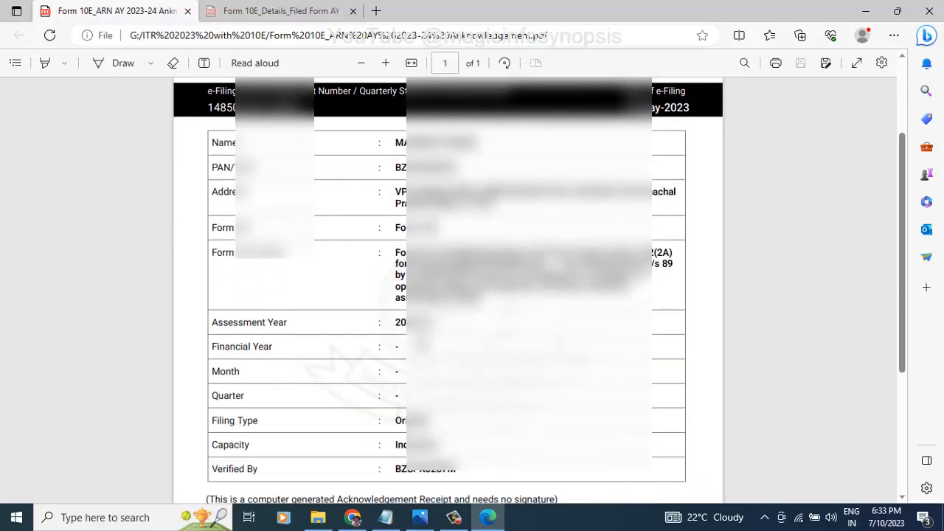
pyautogui.scroll(-3, 448, 288)
pyautogui.click(318, 518)
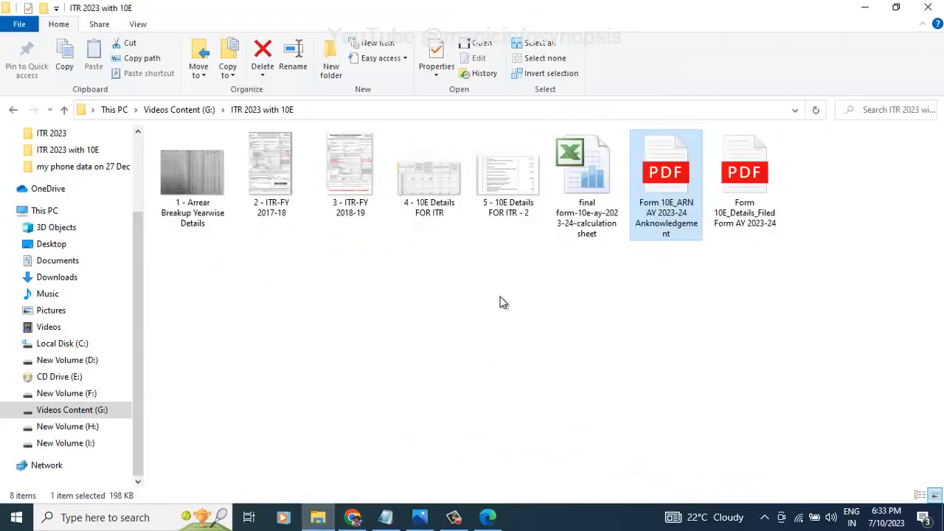
pyautogui.click(727, 174)
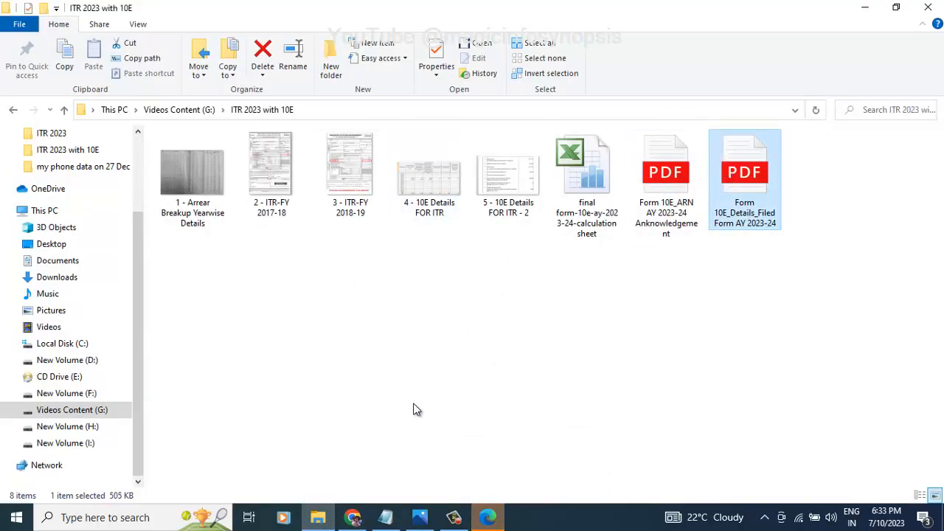
pyautogui.click(488, 518)
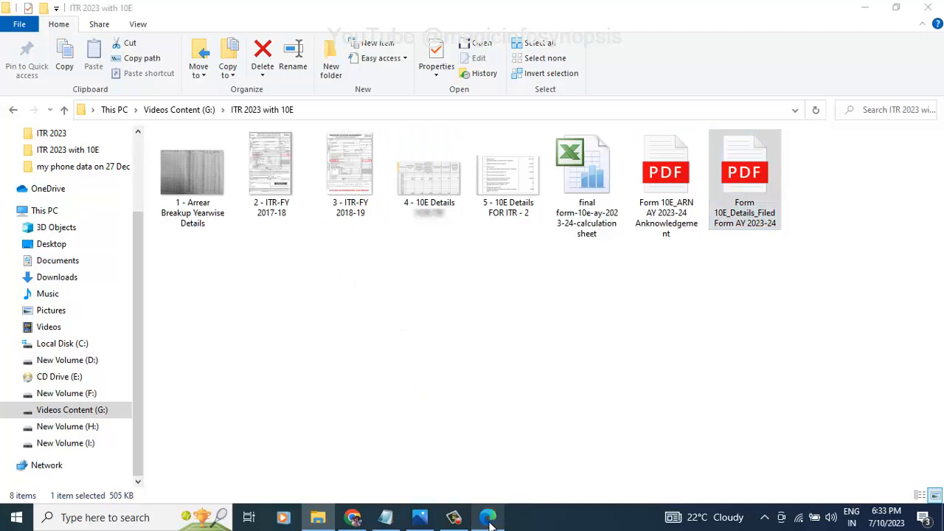
pyautogui.click(487, 518)
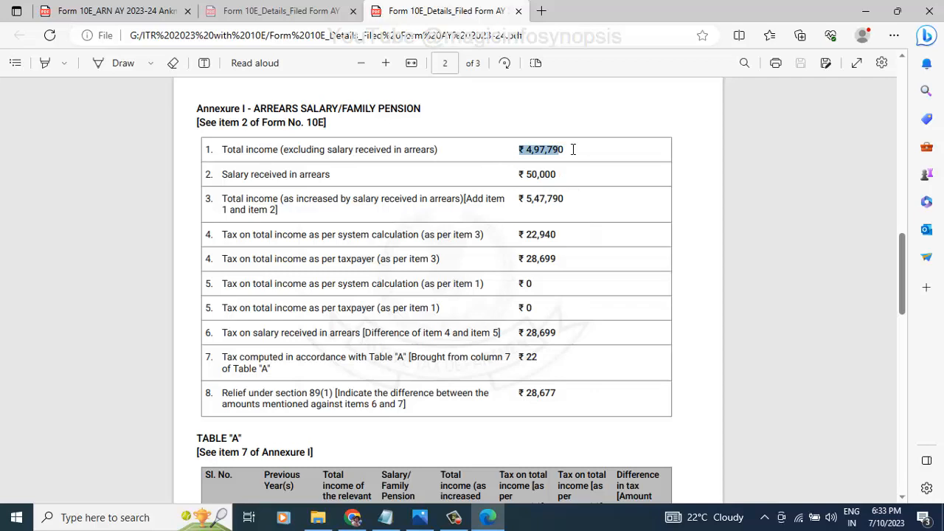
pyautogui.click(571, 155)
pyautogui.moveTo(558, 174); pyautogui.dragTo(555, 199)
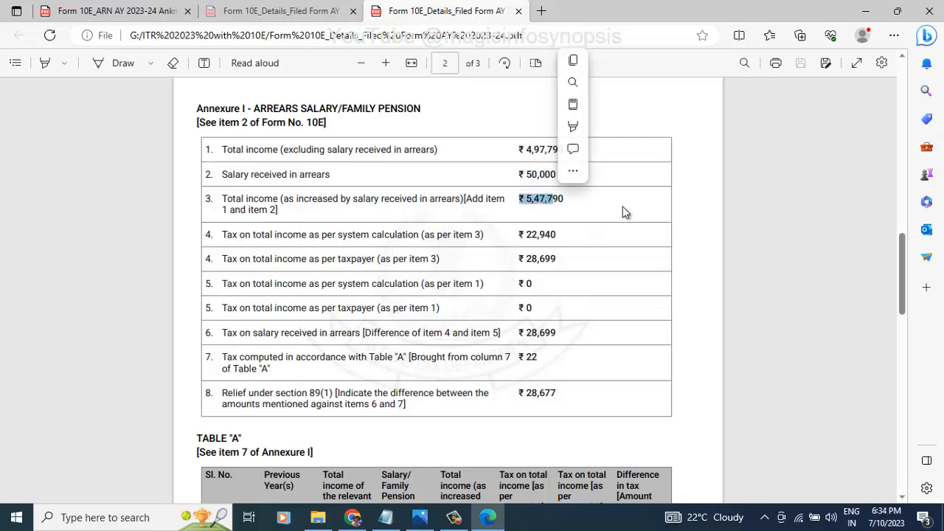
pyautogui.click(622, 208)
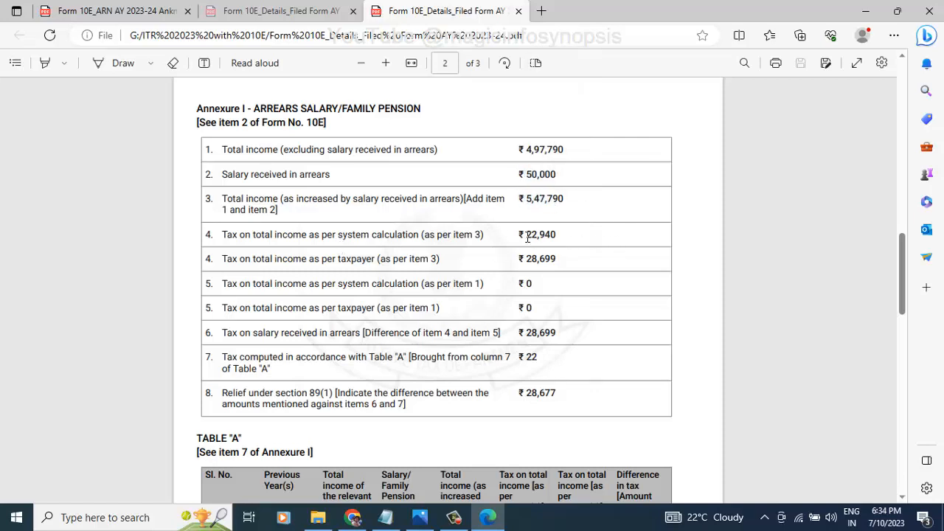
pyautogui.moveTo(527, 238); pyautogui.dragTo(556, 239)
pyautogui.moveTo(360, 262); pyautogui.dragTo(550, 257)
pyautogui.click(528, 223)
pyautogui.moveTo(527, 260); pyautogui.dragTo(558, 259)
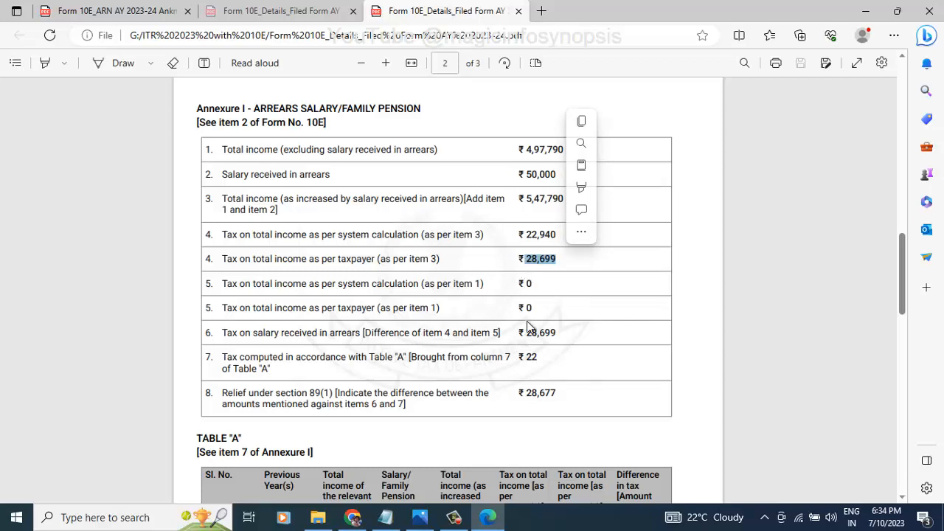
pyautogui.moveTo(525, 286); pyautogui.dragTo(559, 338)
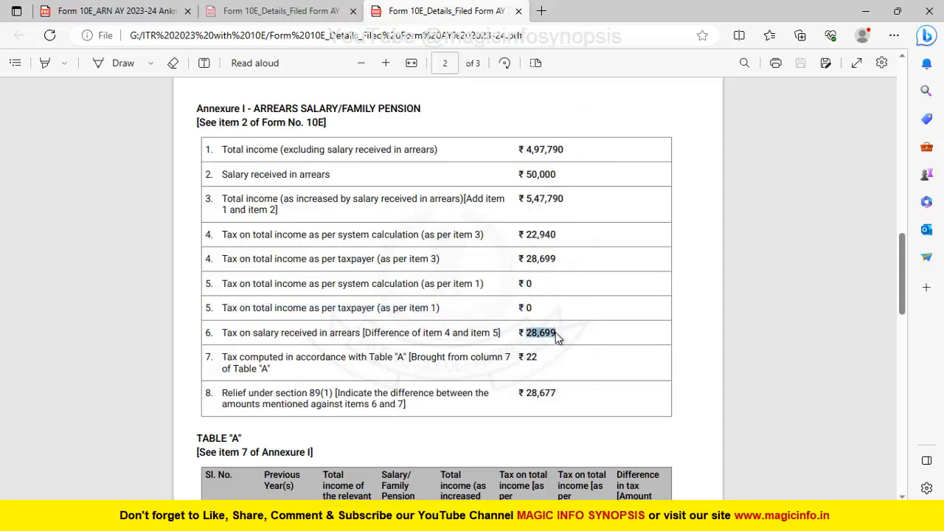
pyautogui.click(535, 360)
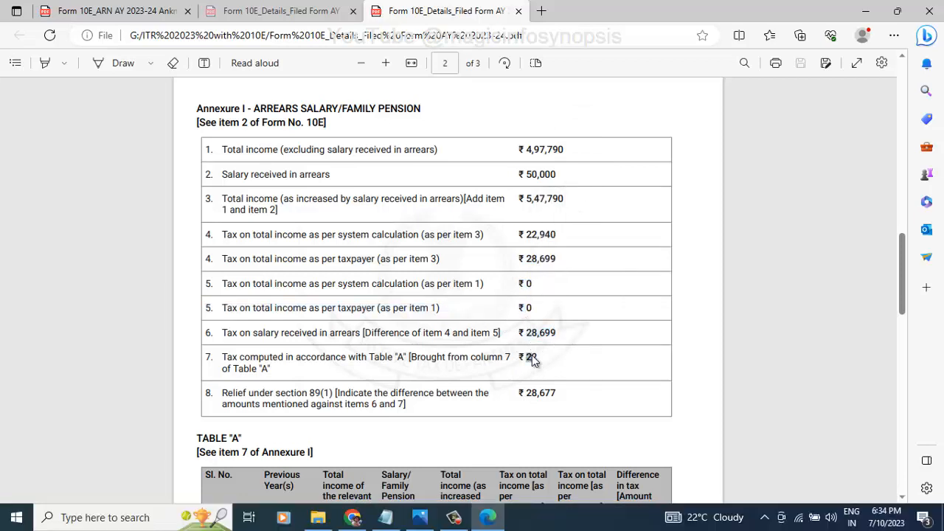
pyautogui.moveTo(526, 396); pyautogui.dragTo(551, 398)
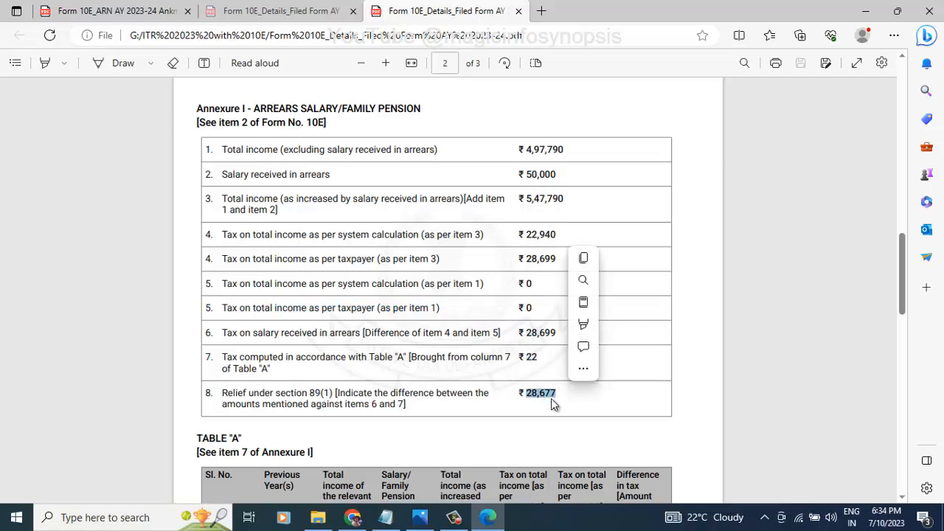
pyautogui.click(392, 302)
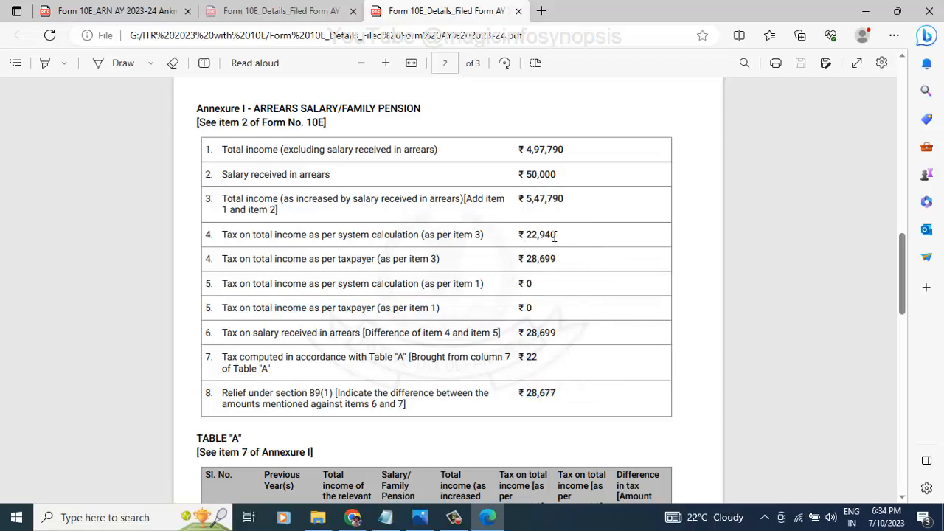
pyautogui.moveTo(555, 236); pyautogui.dragTo(526, 234)
pyautogui.click(528, 257)
pyautogui.moveTo(528, 257); pyautogui.dragTo(559, 262)
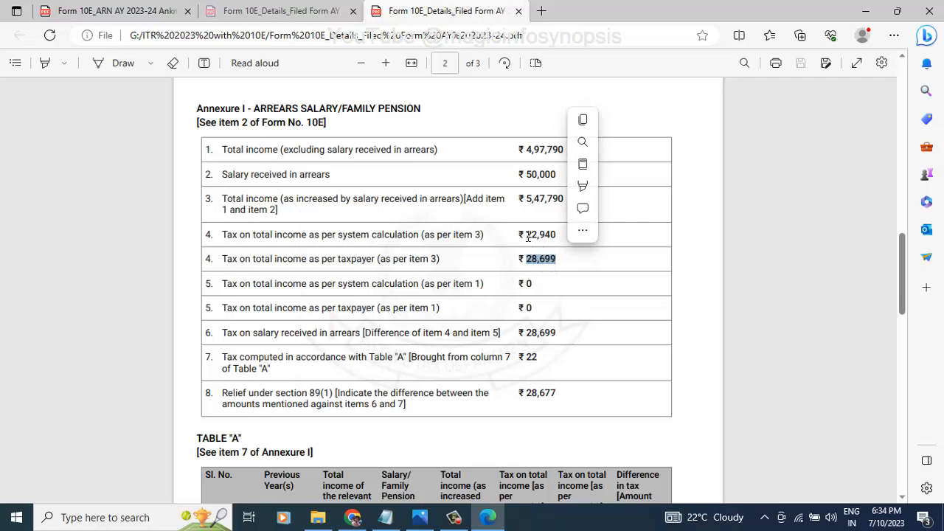
pyautogui.moveTo(526, 235); pyautogui.dragTo(556, 234)
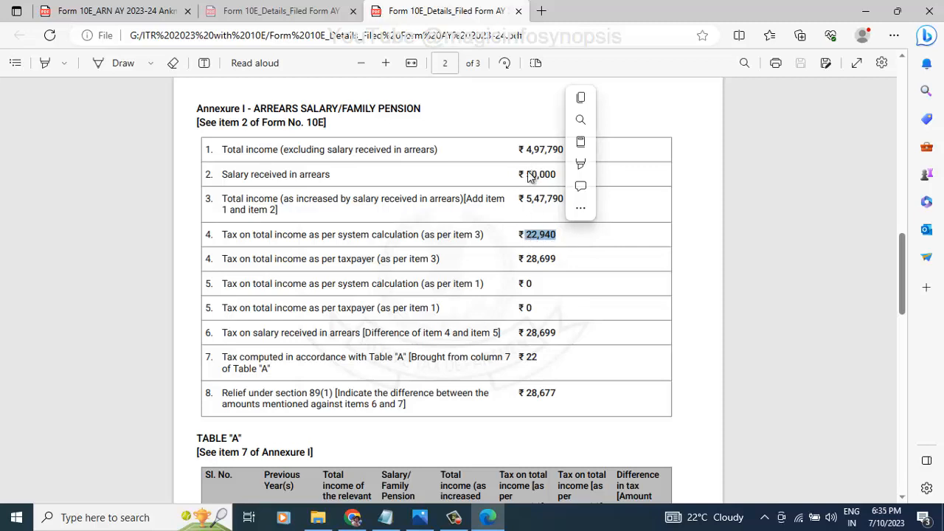
pyautogui.moveTo(526, 175); pyautogui.dragTo(557, 175)
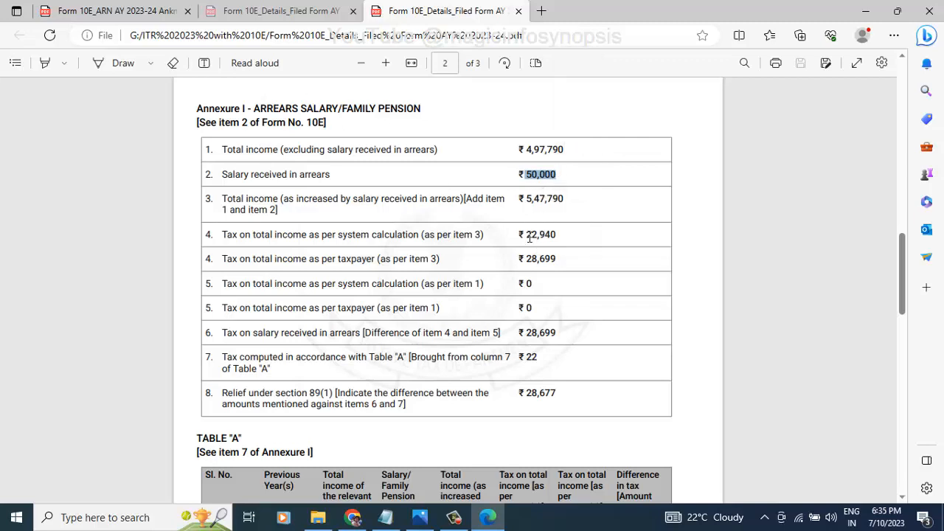
pyautogui.moveTo(526, 235); pyautogui.dragTo(568, 238)
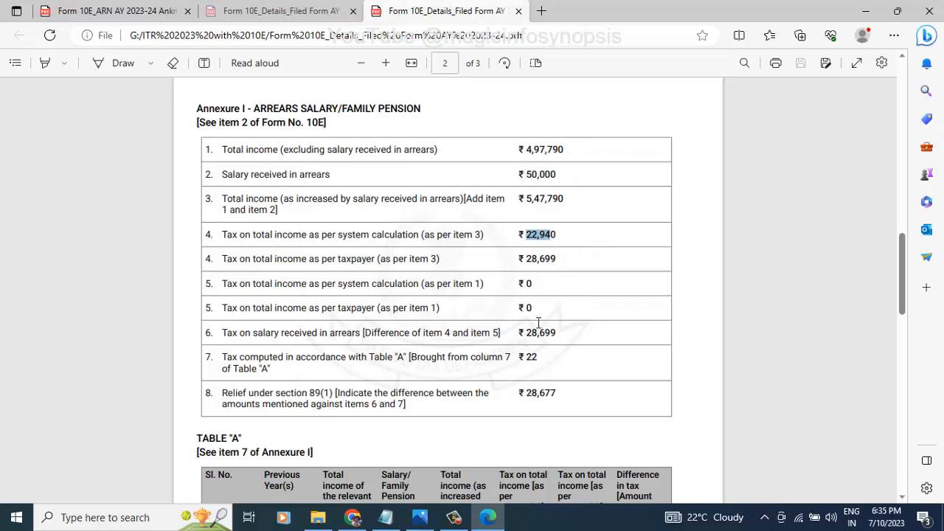
pyautogui.click(530, 357)
pyautogui.doubleClick(530, 357)
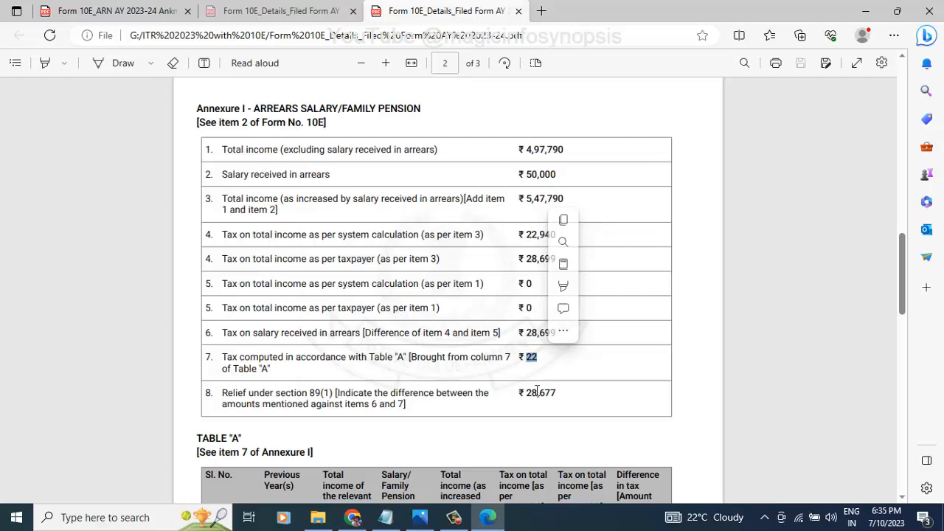
# Step: Highlight the 2017-18 and 2018-19 Table A rows and compare them with the portal's Form 10E page
pyautogui.scroll(-10, 537, 392)
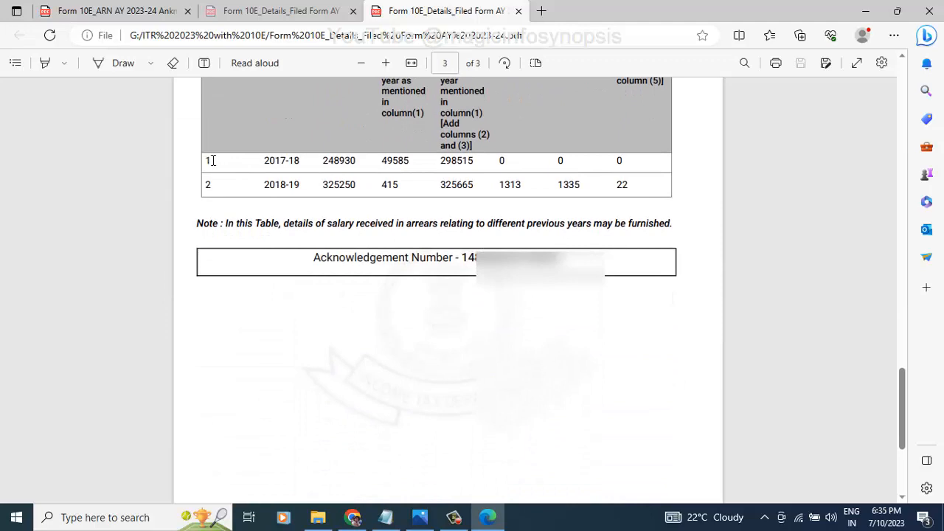
pyautogui.moveTo(213, 161); pyautogui.dragTo(639, 193)
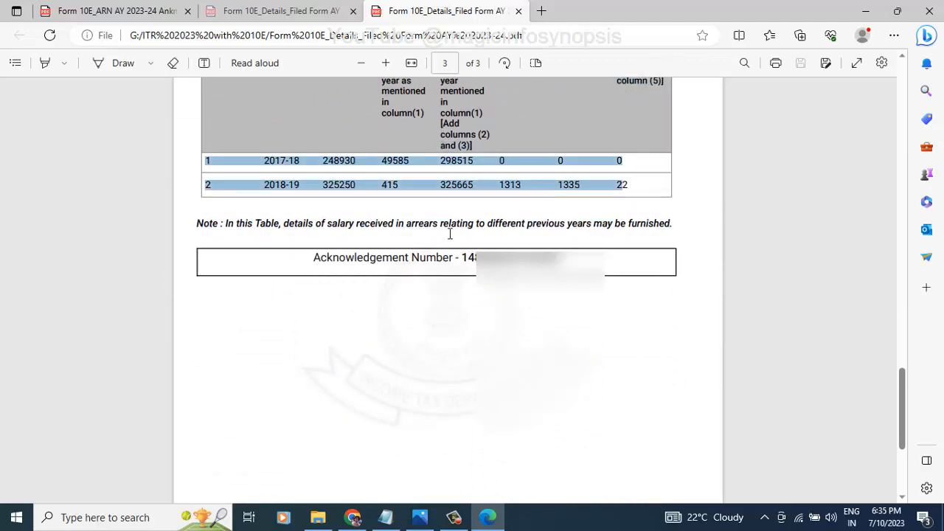
pyautogui.scroll(3, 450, 233)
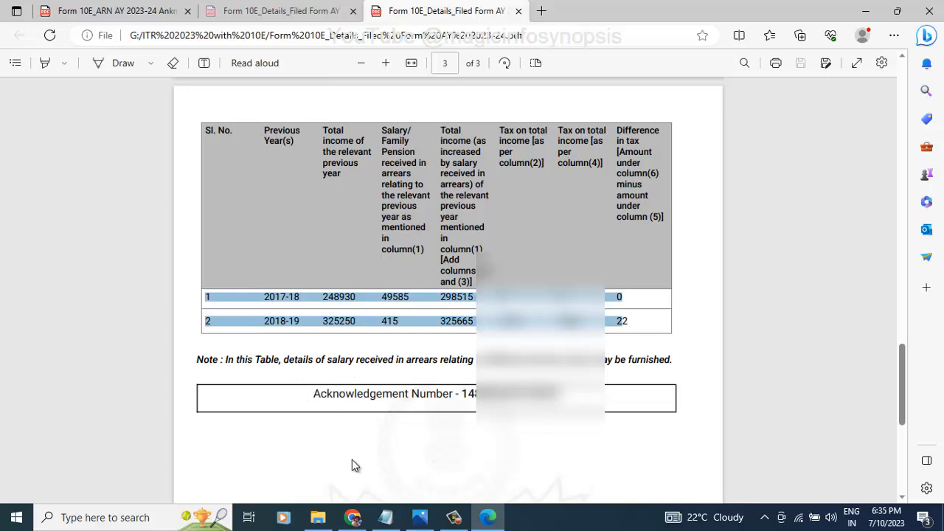
pyautogui.click(355, 518)
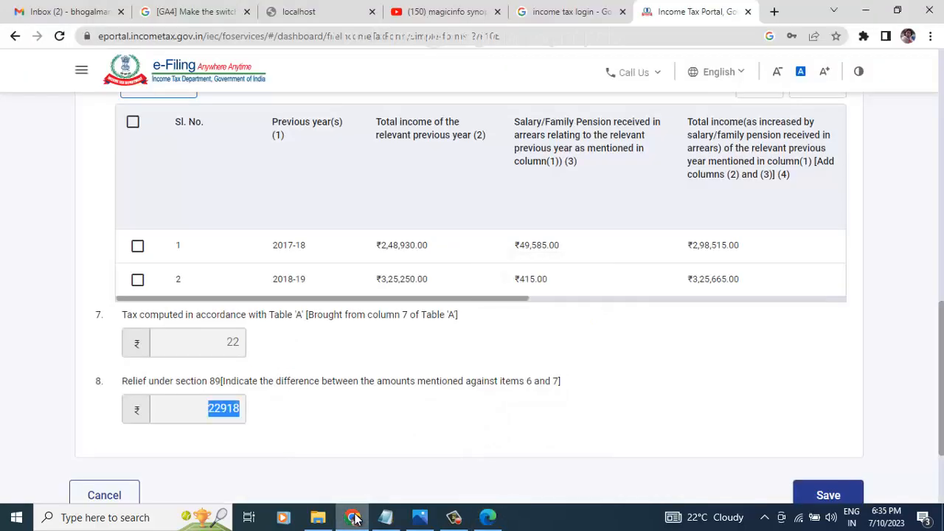
pyautogui.click(355, 519)
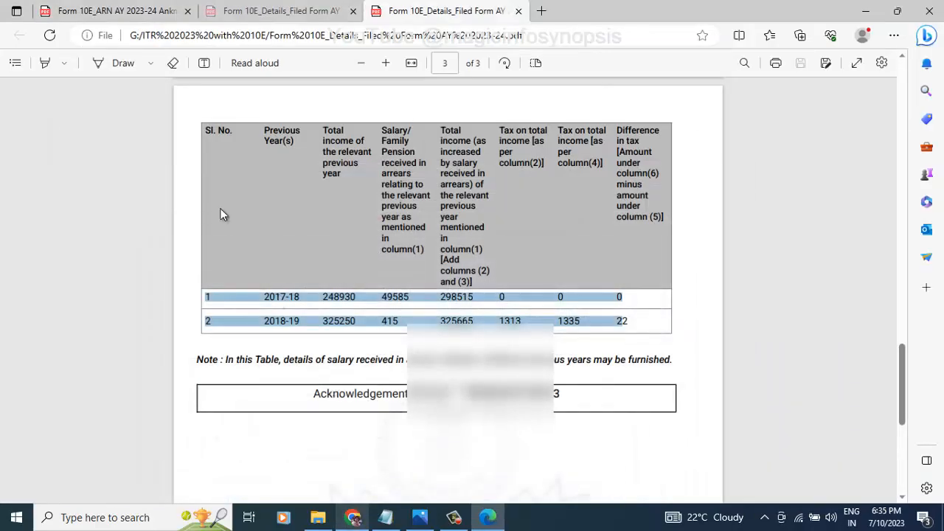
pyautogui.scroll(7, 280, 427)
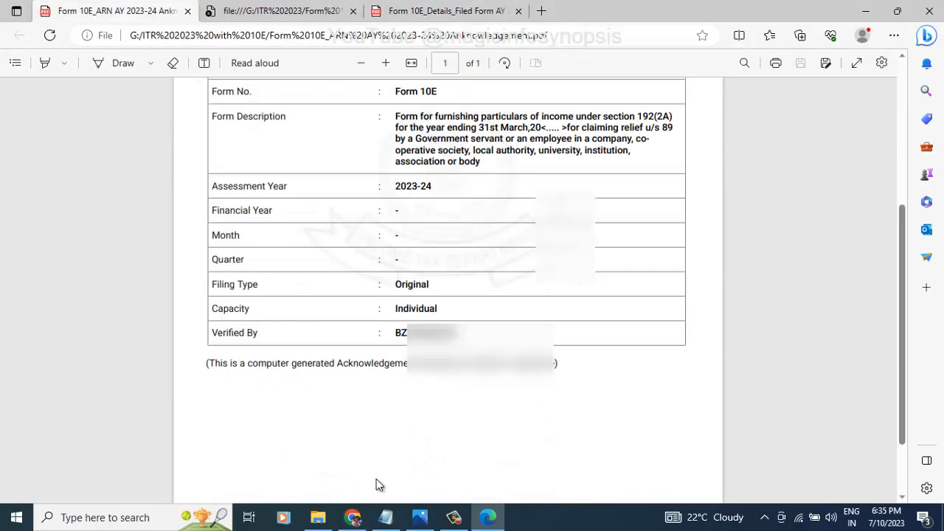
pyautogui.moveTo(357, 518)
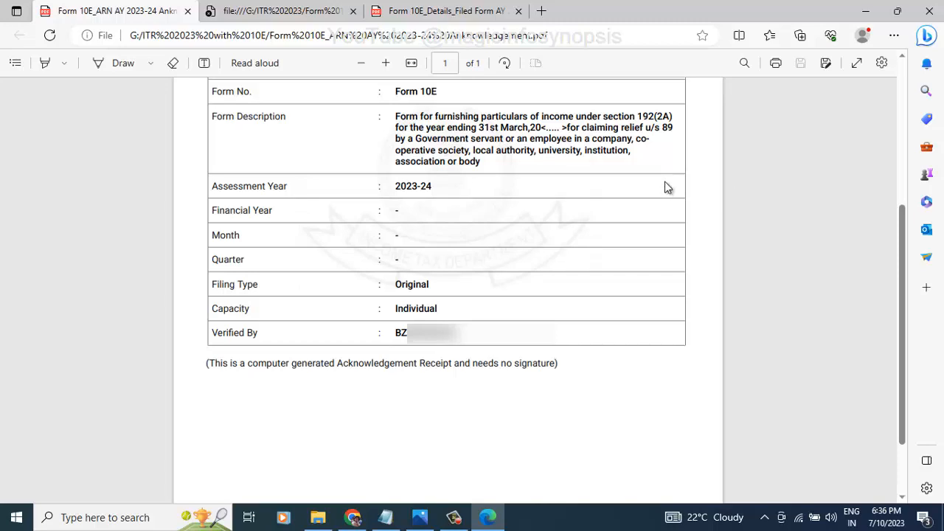
pyautogui.scroll(-2, 654, 266)
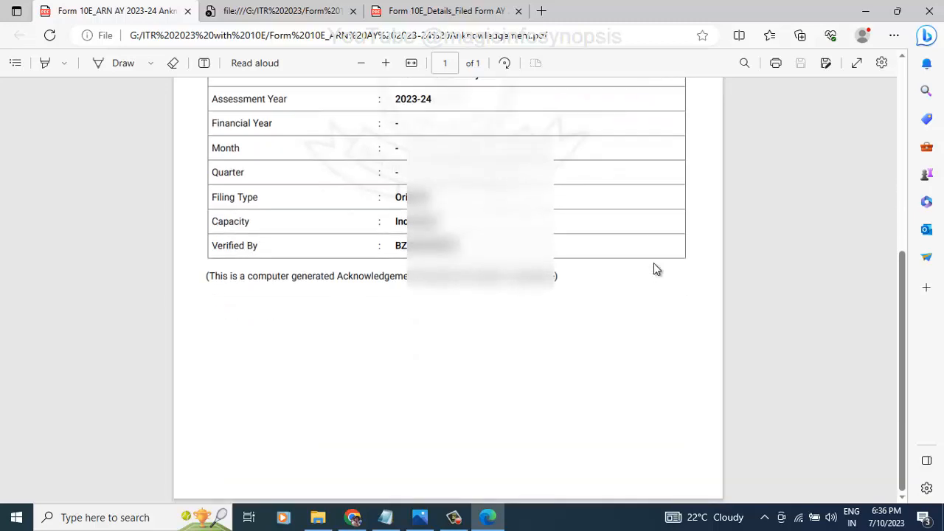
pyautogui.scroll(5, 654, 265)
pyautogui.scroll(-3, 653, 267)
pyautogui.click(450, 515)
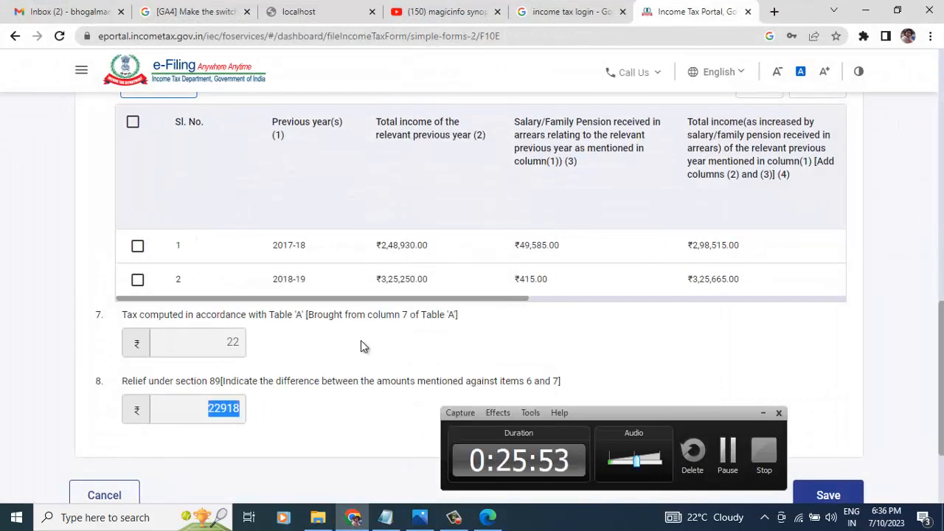
# Step: Deselect the 22918 relief value and move on to the Magicinfo Synopsis end slide
pyautogui.scroll(-2, 361, 347)
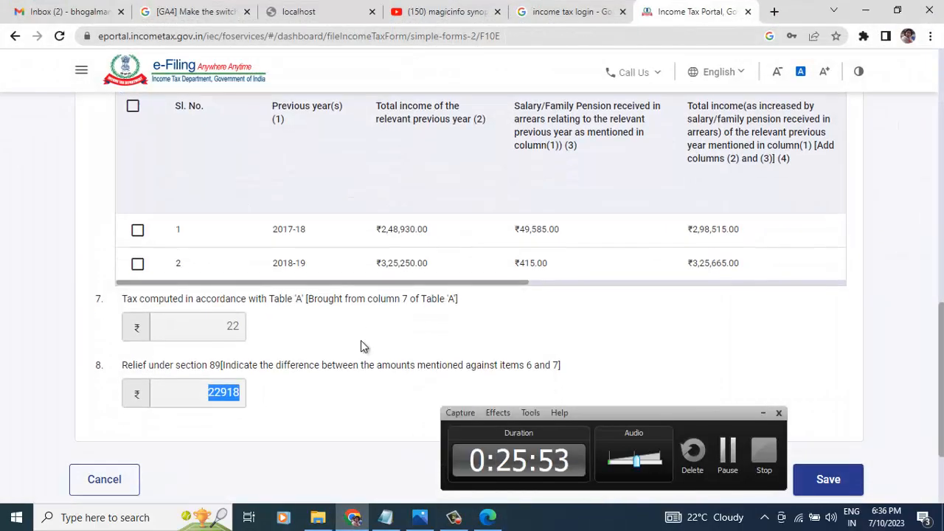
pyautogui.click(367, 341)
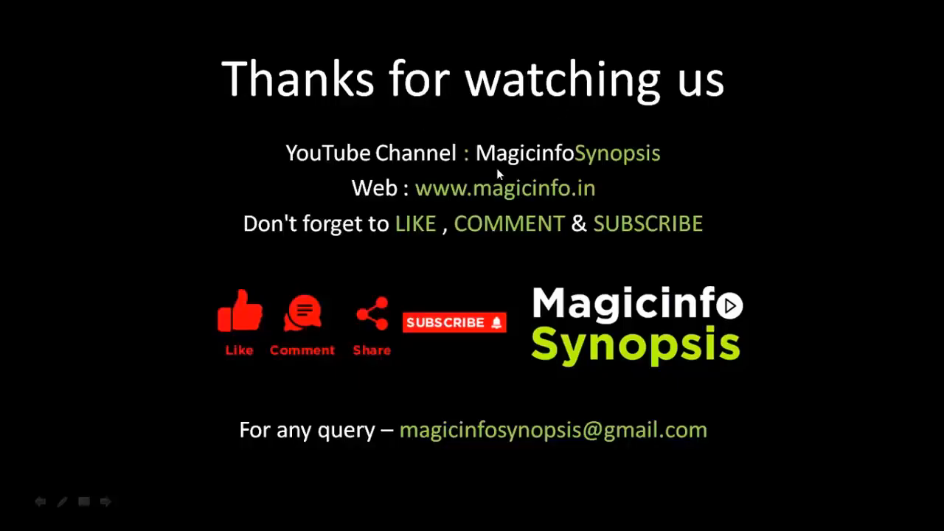
pyautogui.click(497, 169)
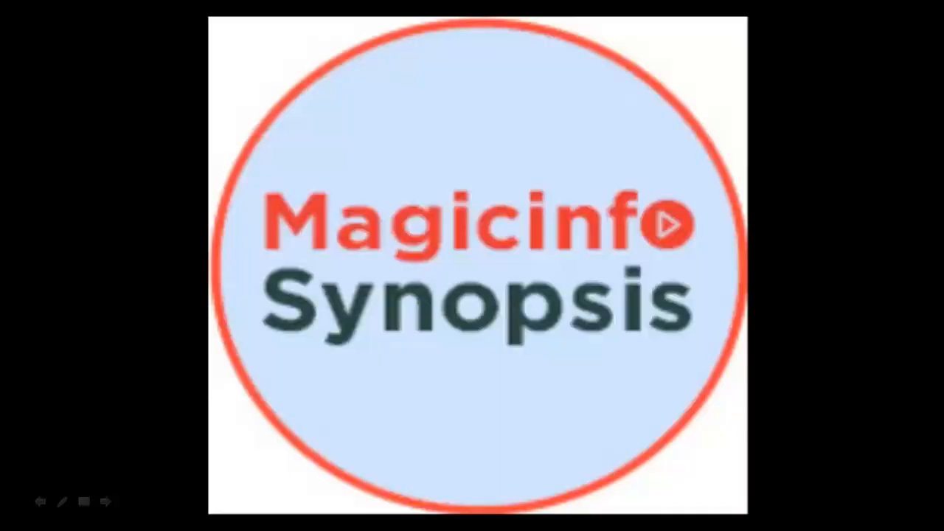